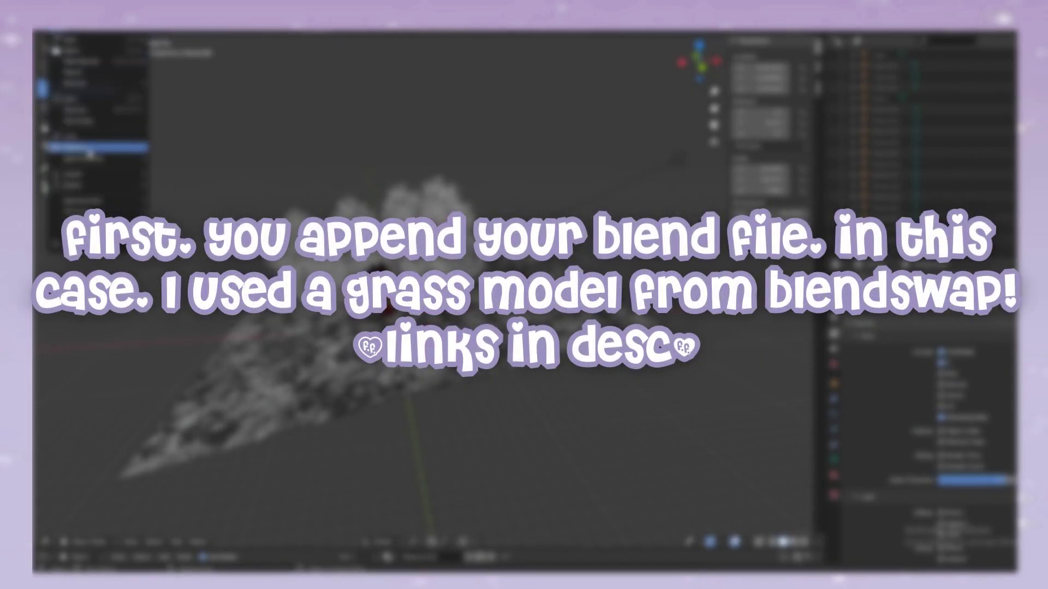
Choose File > Append to browse another .blend file for objects
left_click(93, 152)
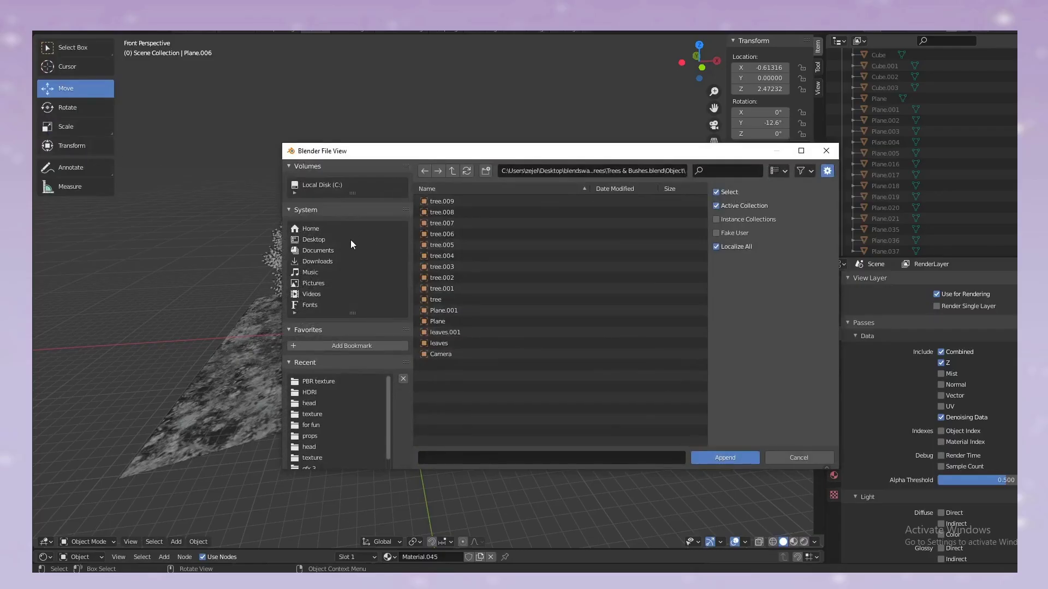
Browse to Desktop > blendswap > foliage > grass and open Grass wild.blend
left_click(351, 244)
double_click(499, 276)
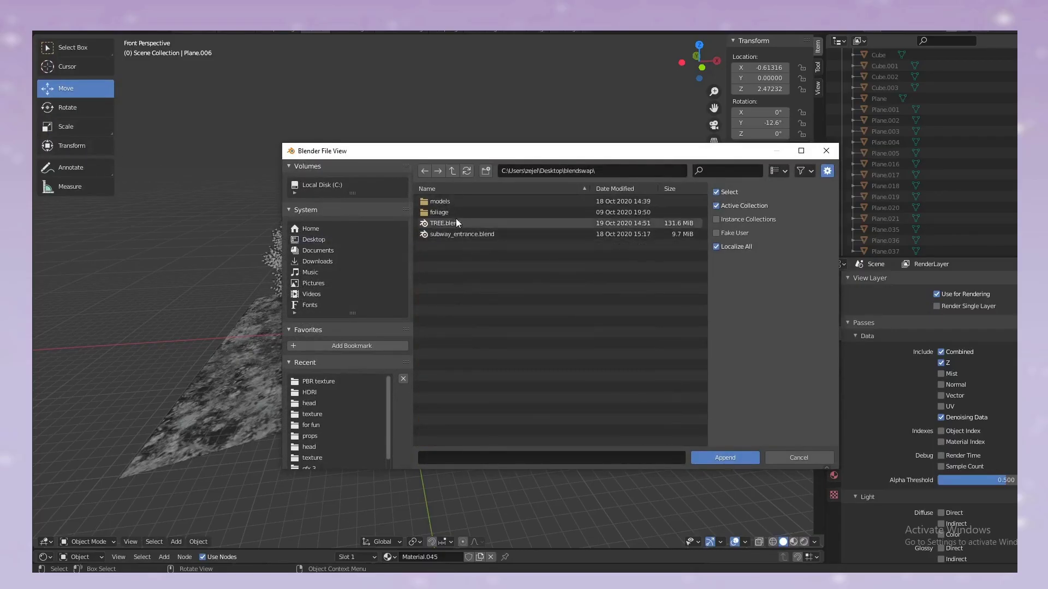
double_click(440, 211)
left_click(425, 173)
double_click(461, 201)
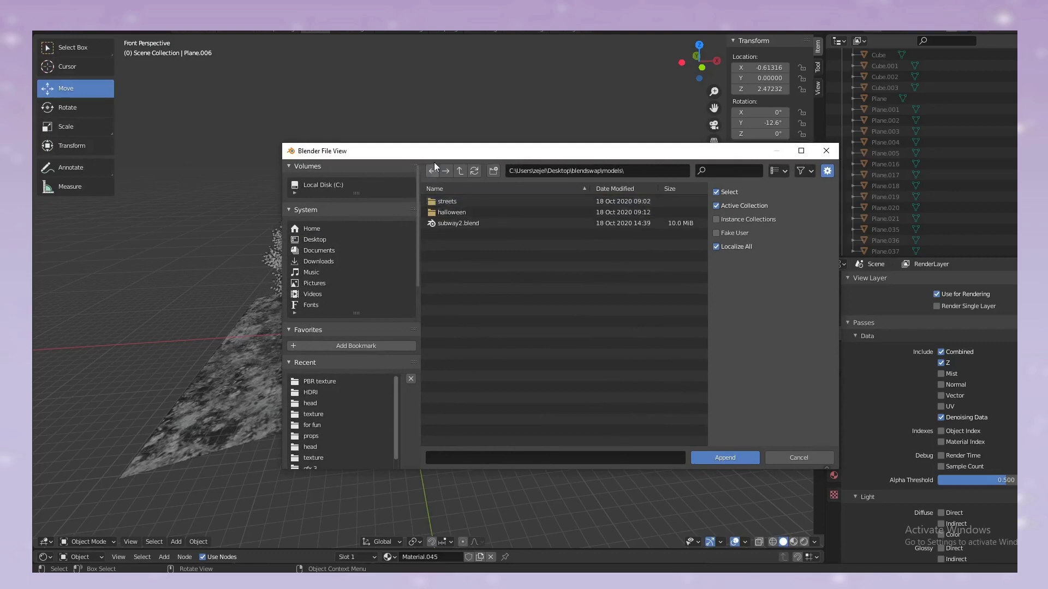
left_click(432, 171)
double_click(440, 203)
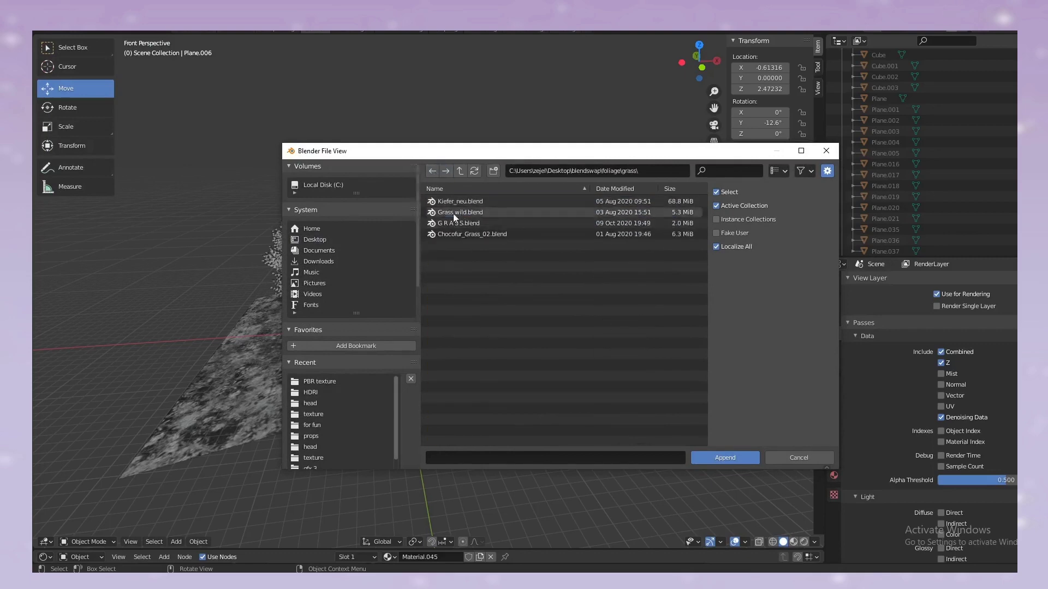
double_click(448, 216)
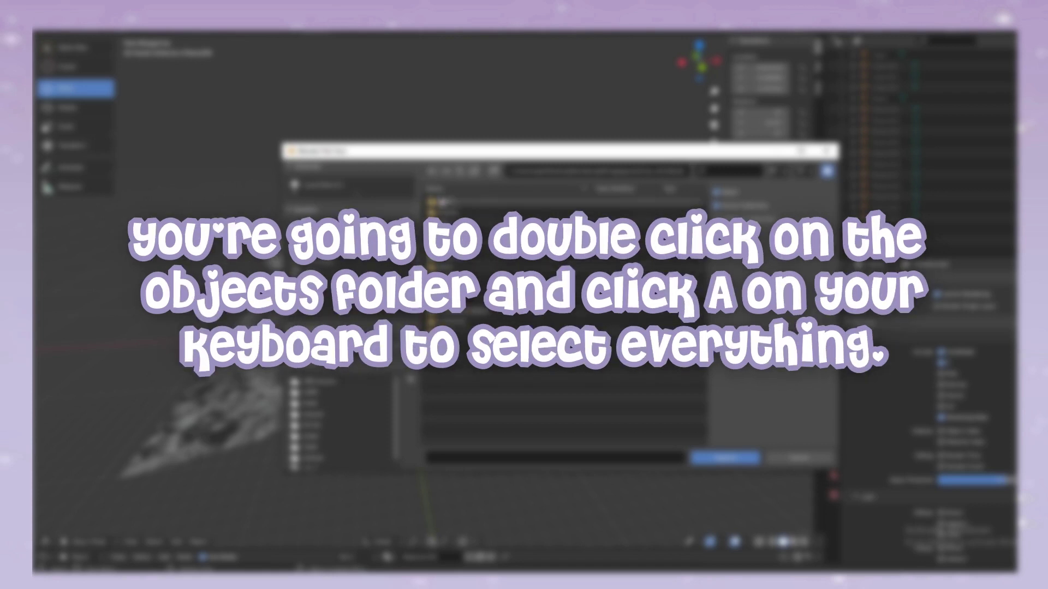
Select every object in Grass wild.blend's Object folder and append them
left_click(433, 170)
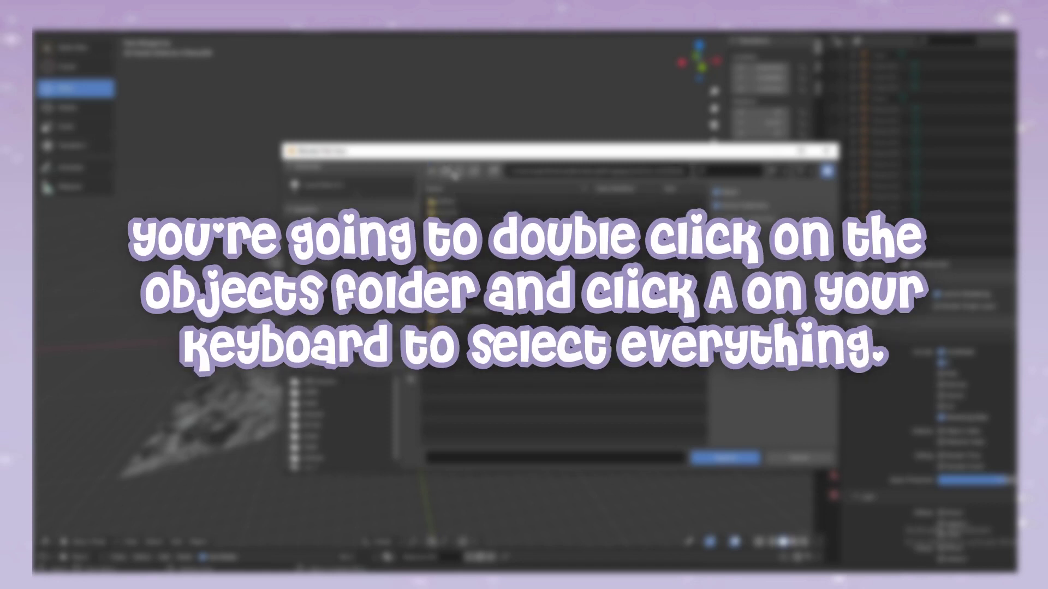
double_click(453, 212)
double_click(456, 241)
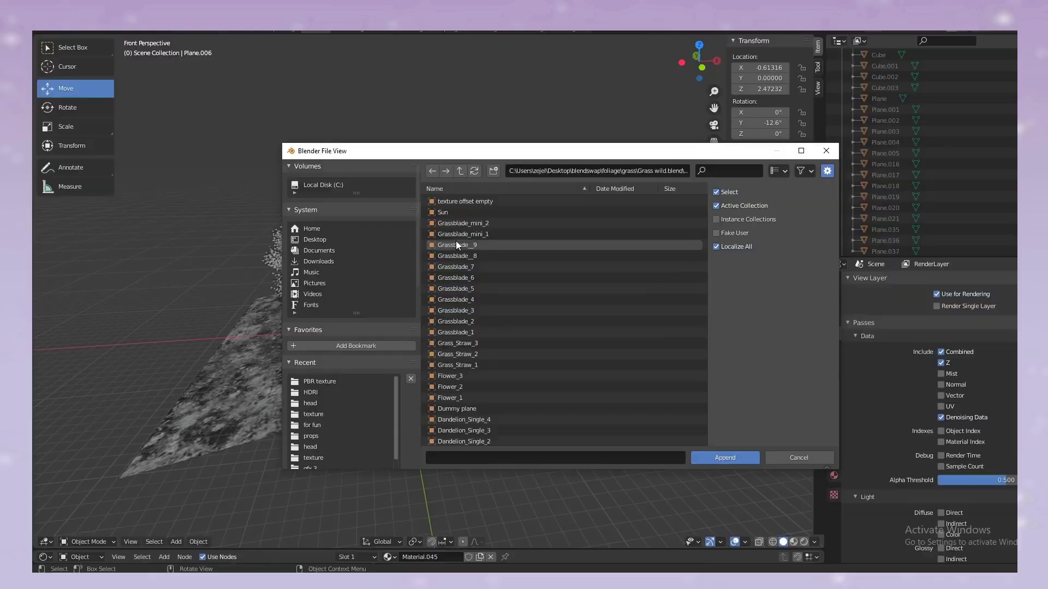
key("a")
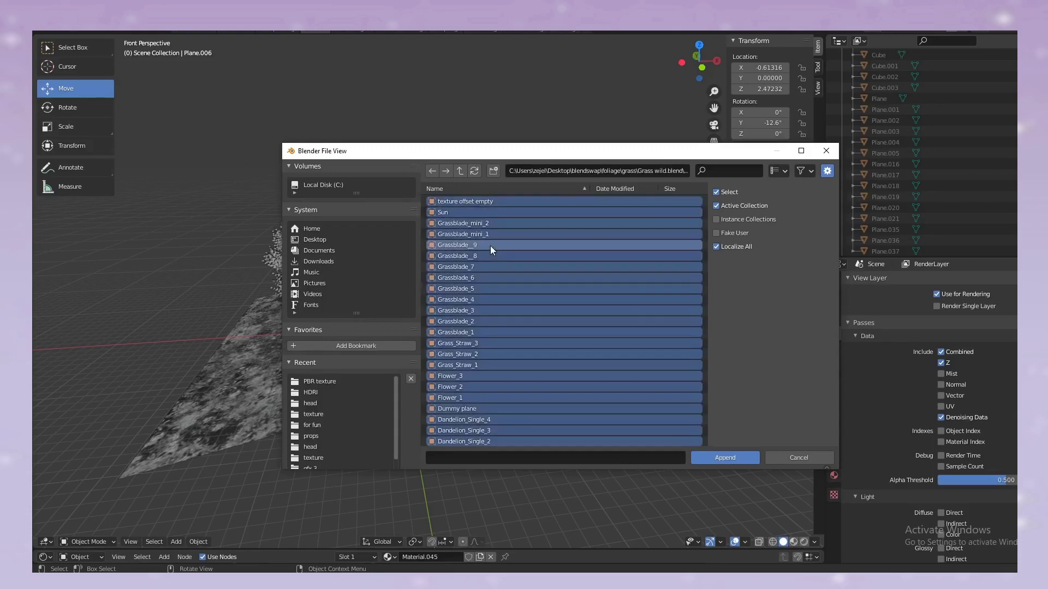
left_click(733, 456)
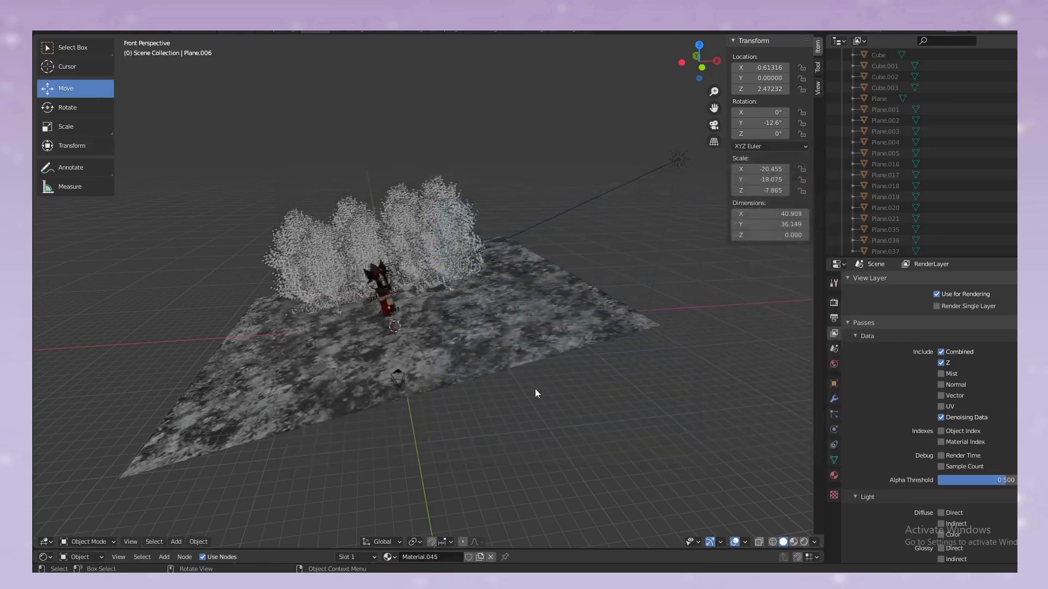
Place the appended grass objects at a new spot in the viewport
key("g")
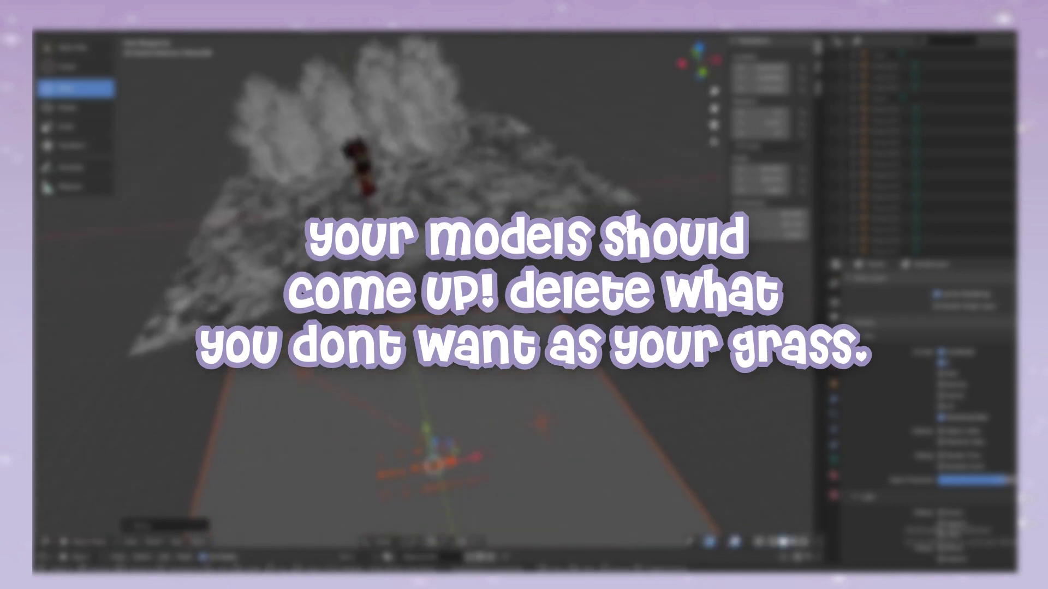
left_click(432, 230)
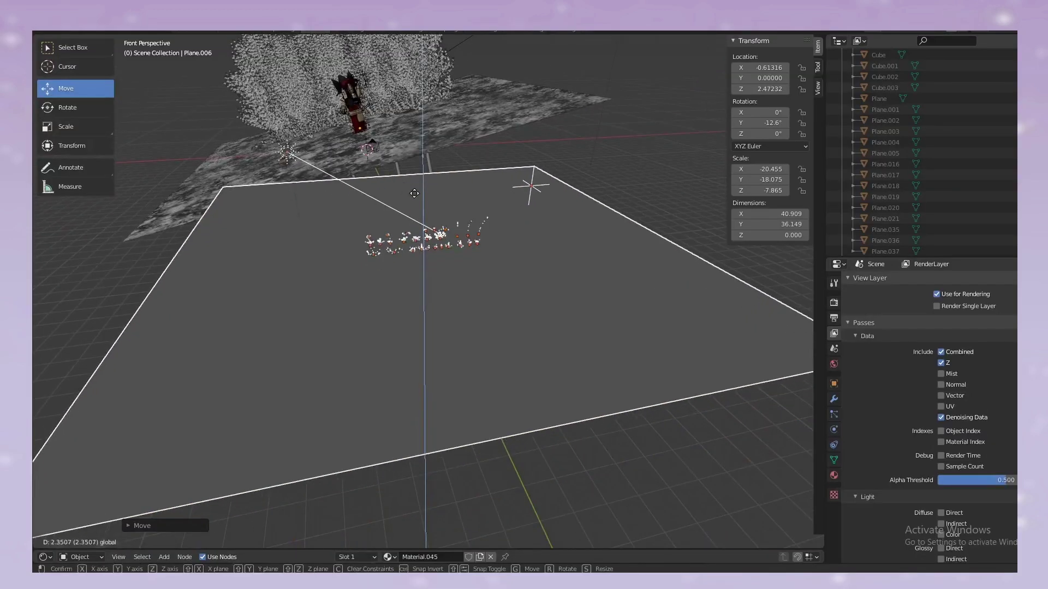
scroll(908, 153, "down", 5)
scroll(908, 154, "down", 5)
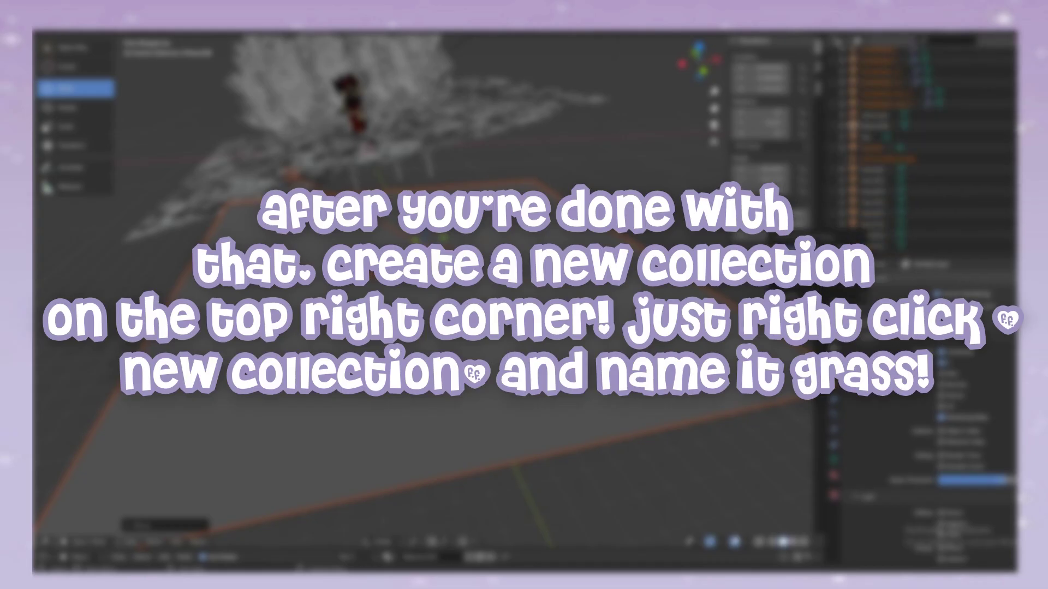
scroll(922, 173, "down", 1)
scroll(897, 205, "down", 1)
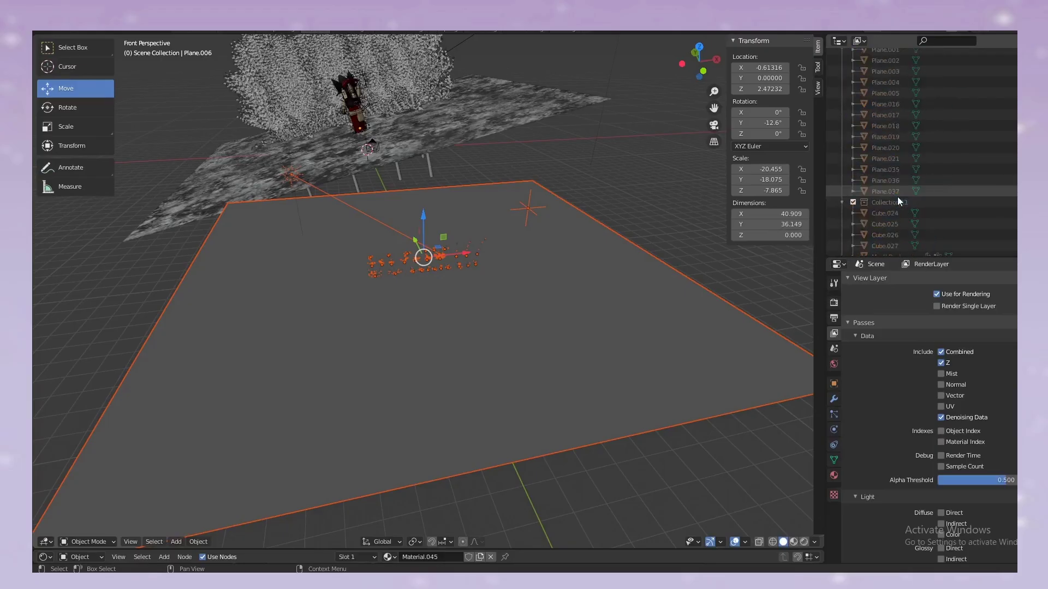
scroll(895, 207, "down", 4)
Name the new collection 'grass' and move the appended grass pieces into it
double_click(888, 224)
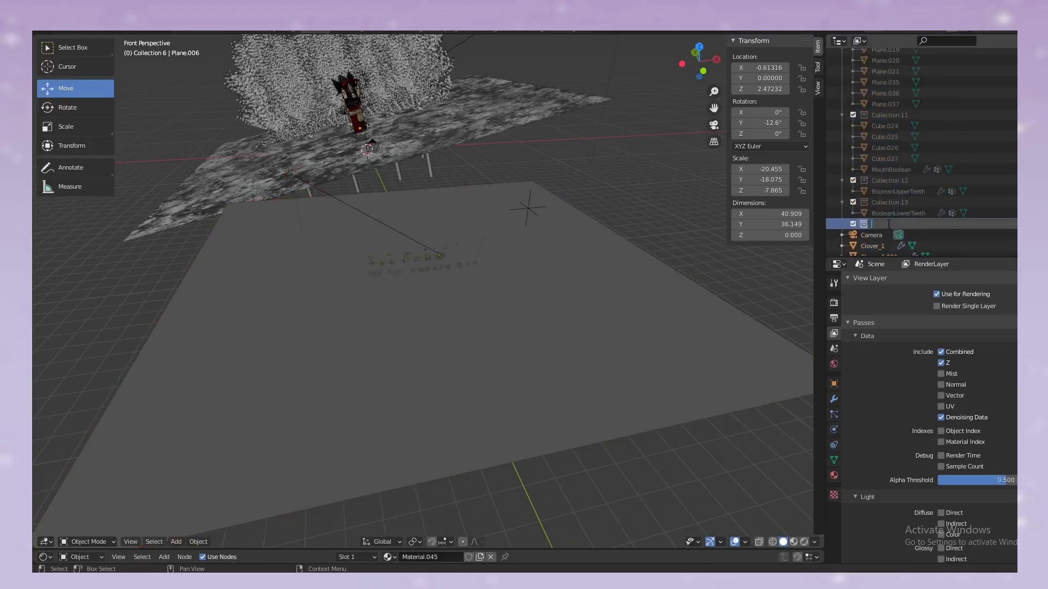
type("class")
key("Return")
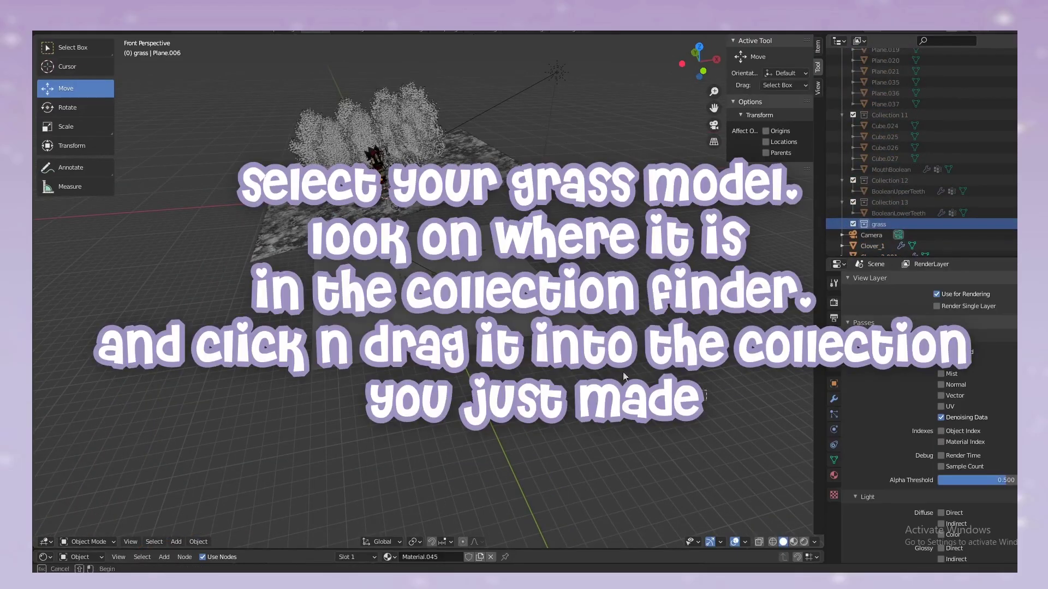
left_click_drag(706, 400, 295, 265)
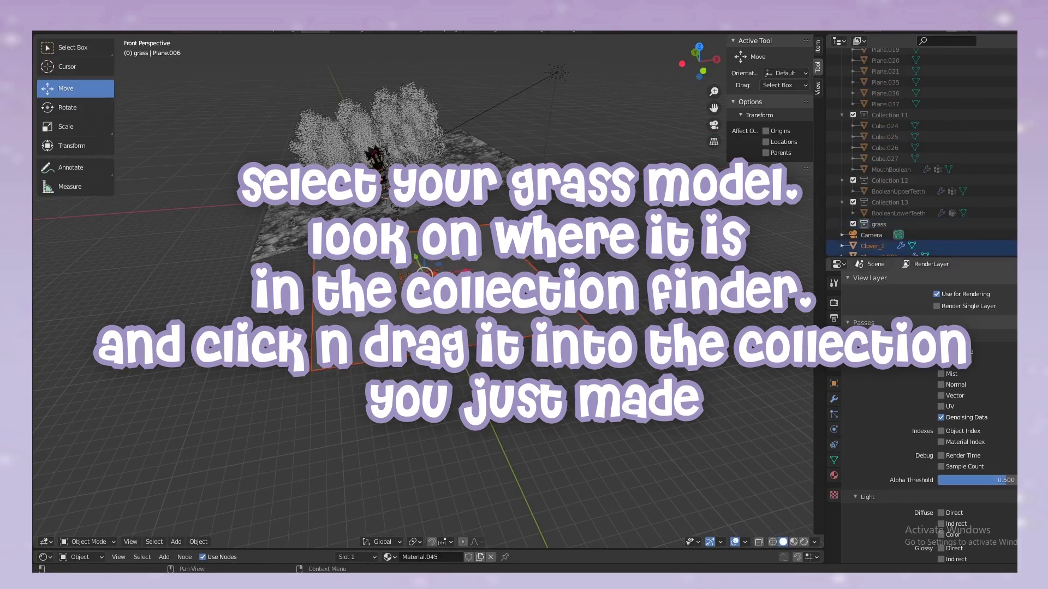
scroll(879, 202, "down", 2)
scroll(878, 202, "down", 2)
left_click_drag(873, 158, 877, 137)
scroll(663, 283, "up", 4)
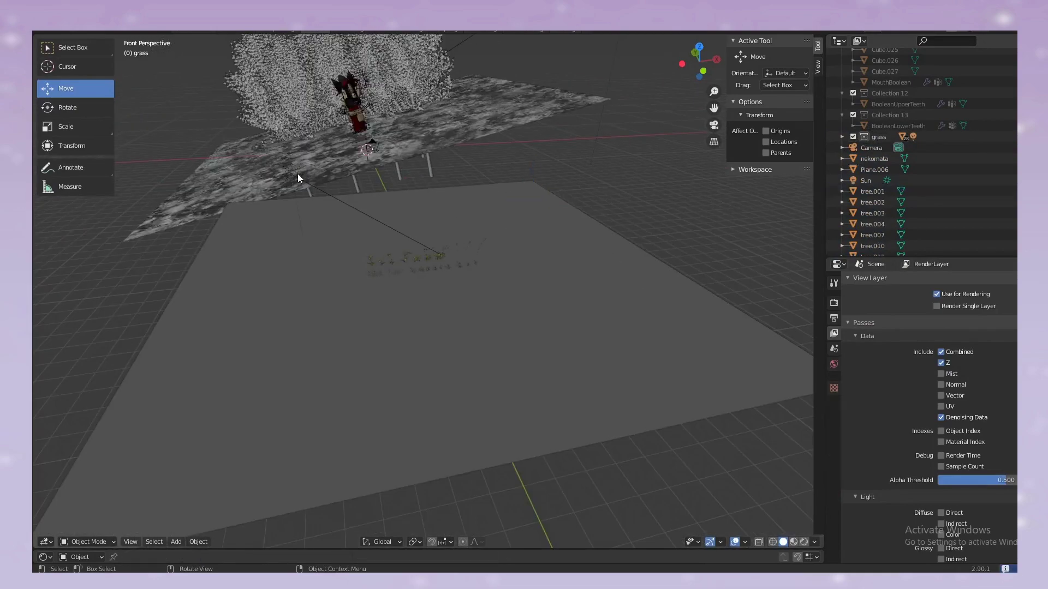
Delete the dummy plane and scale up the grass pieces
key("Delete")
key("s")
left_click(698, 270)
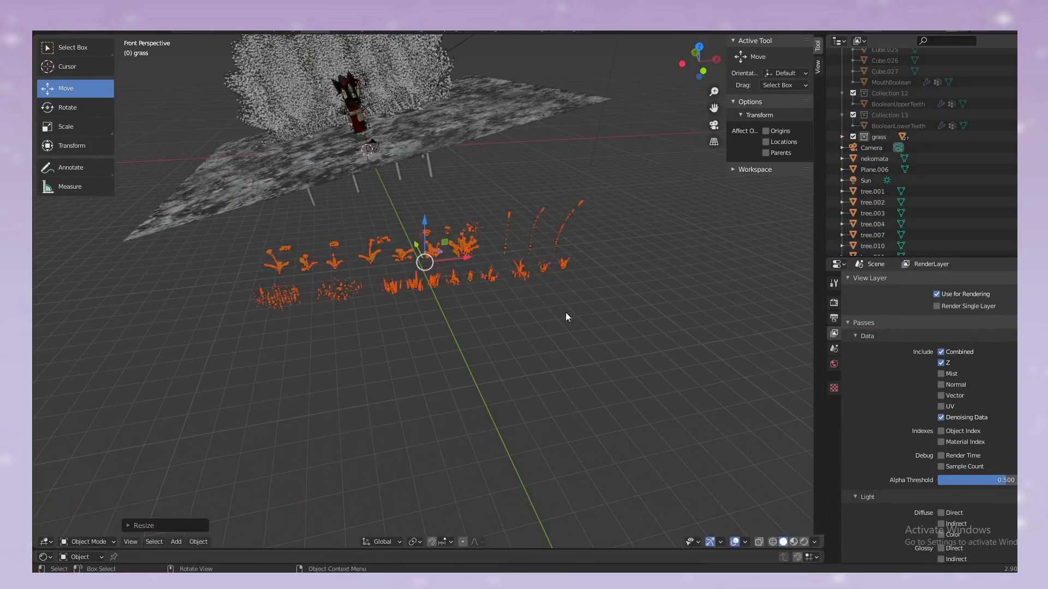
left_click(878, 137)
key("shift+grave")
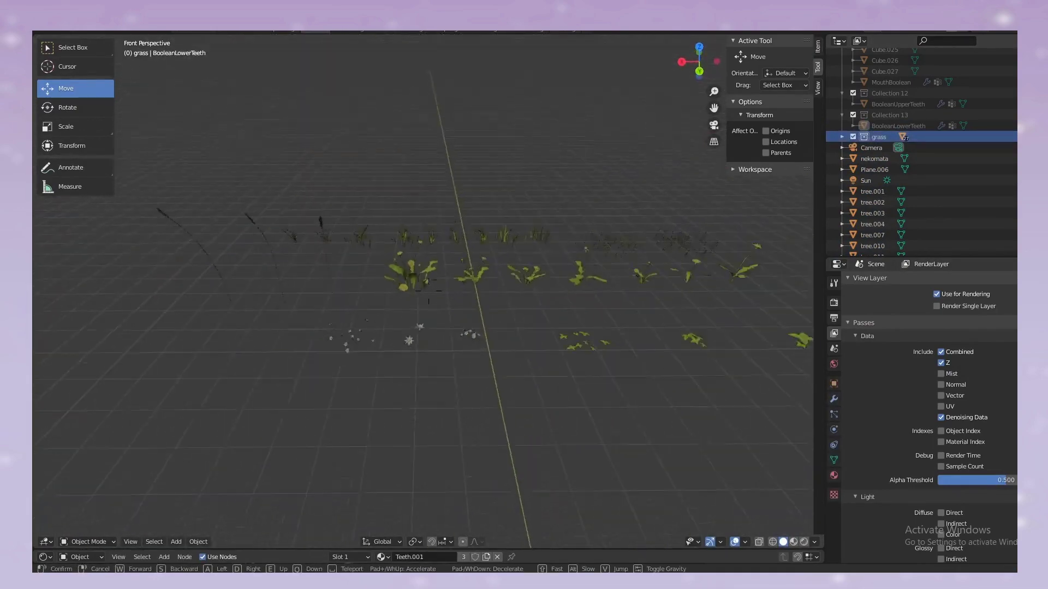
Delete the unwanted rows of grass, keeping only a few clumps
left_click_drag(264, 304, 445, 352)
left_click_drag(461, 304, 653, 354)
left_click_drag(349, 262, 744, 343)
left_click_drag(521, 229, 726, 280)
key("Delete")
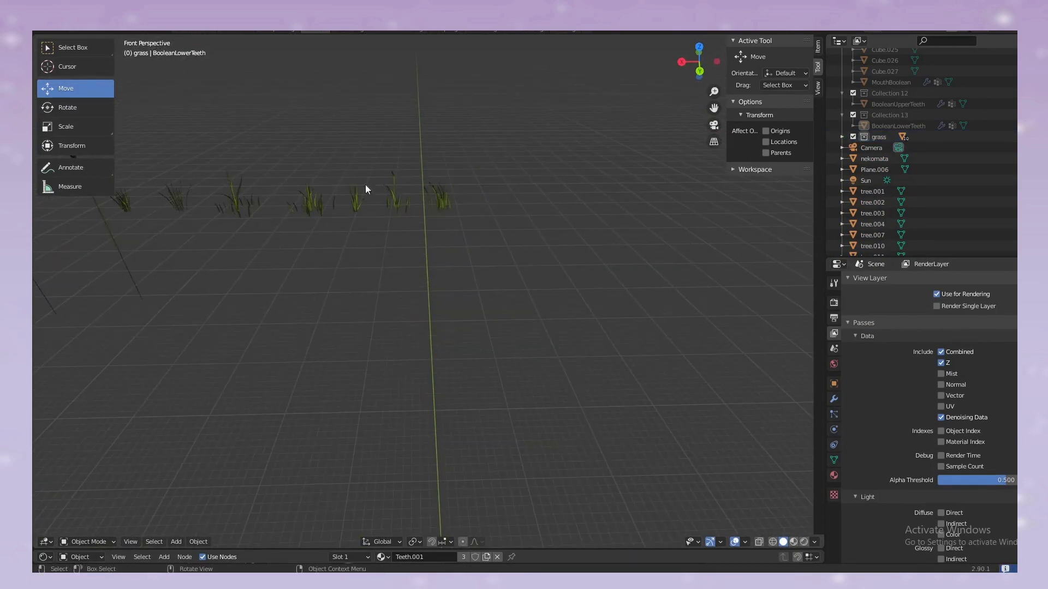
left_click_drag(296, 196, 131, 222)
key("Delete")
left_click_drag(279, 238, 408, 273)
key("ctrl+z")
key("ctrl+z")
key("ctrl+shift+z")
Add a new particle system to the ground plane Plane.006
key("shift+grave")
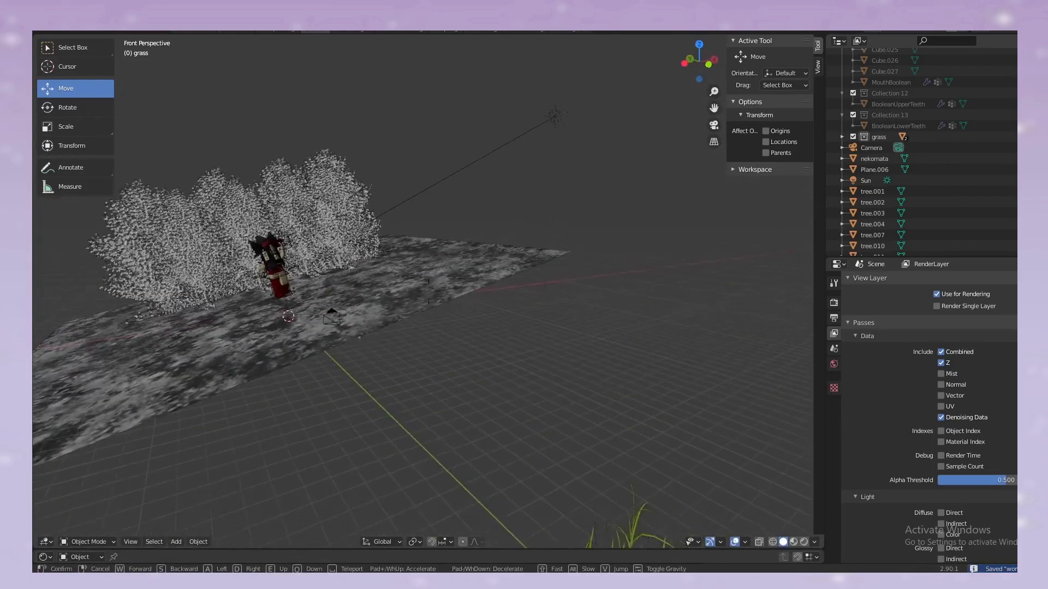
key("s")
left_click(332, 257)
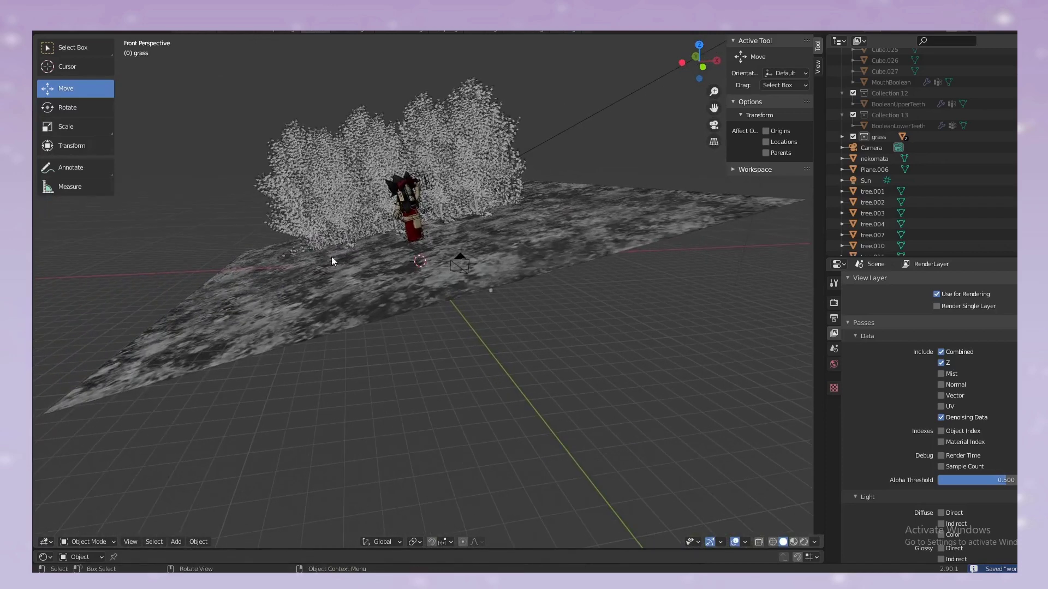
left_click(358, 282)
left_click(833, 414)
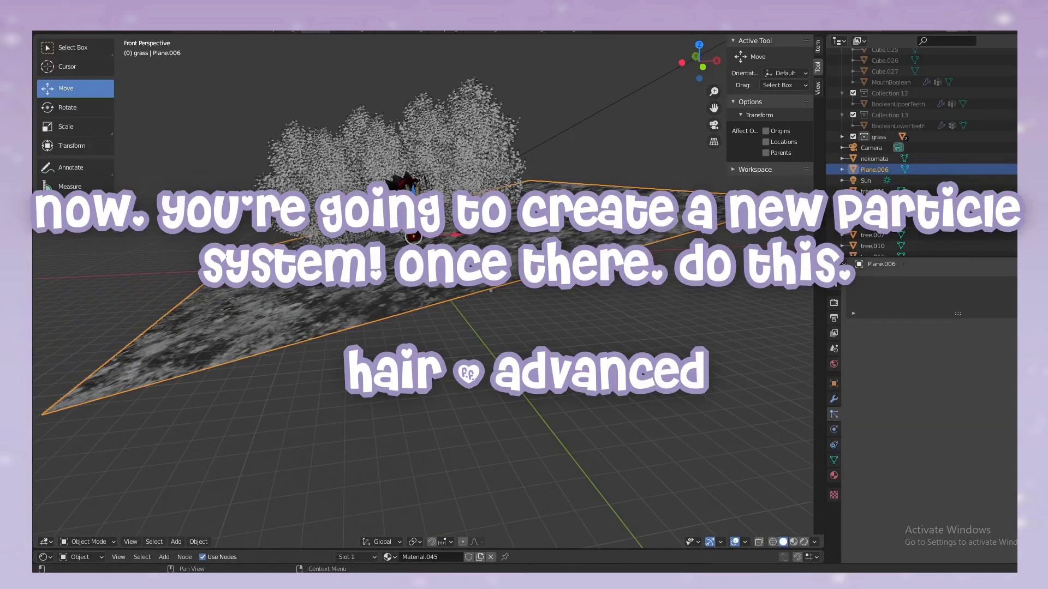
left_click(1014, 284)
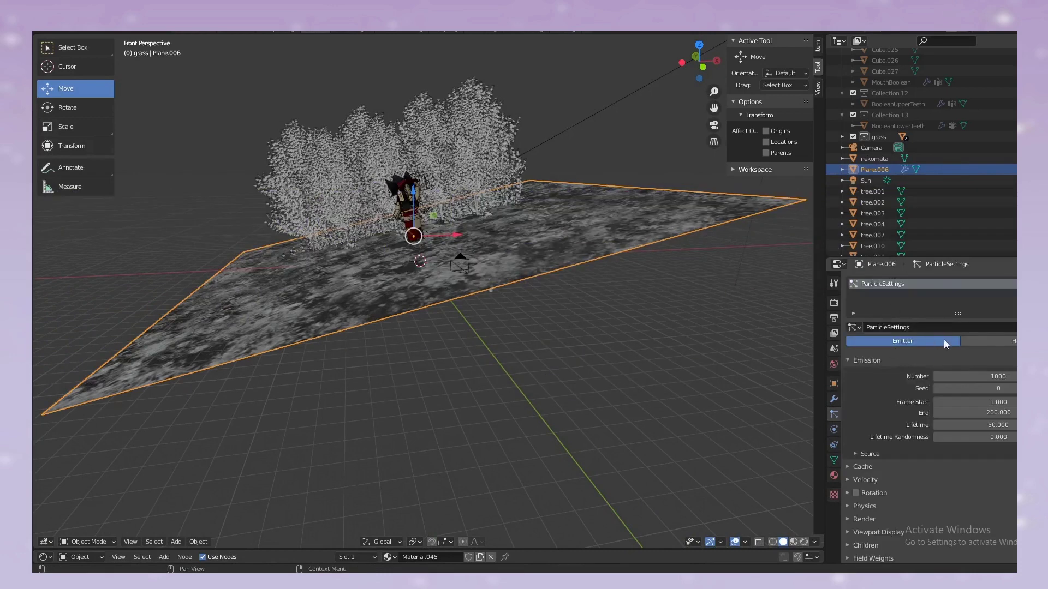
Switch Plane.006's particles to Hair and enable Advanced options
left_click(987, 341)
left_click(986, 355)
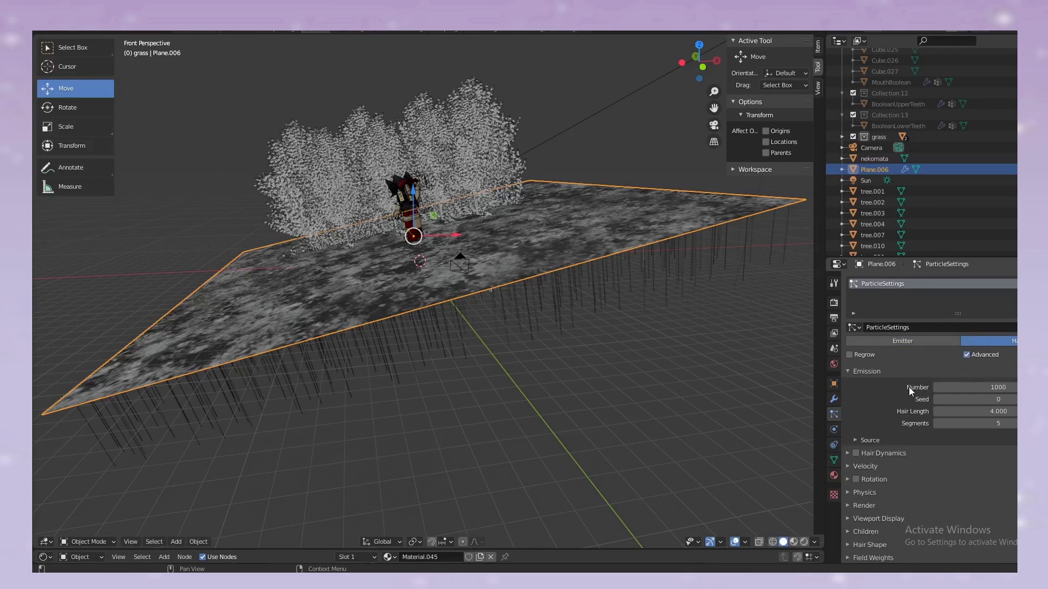
scroll(908, 387, "down", 2)
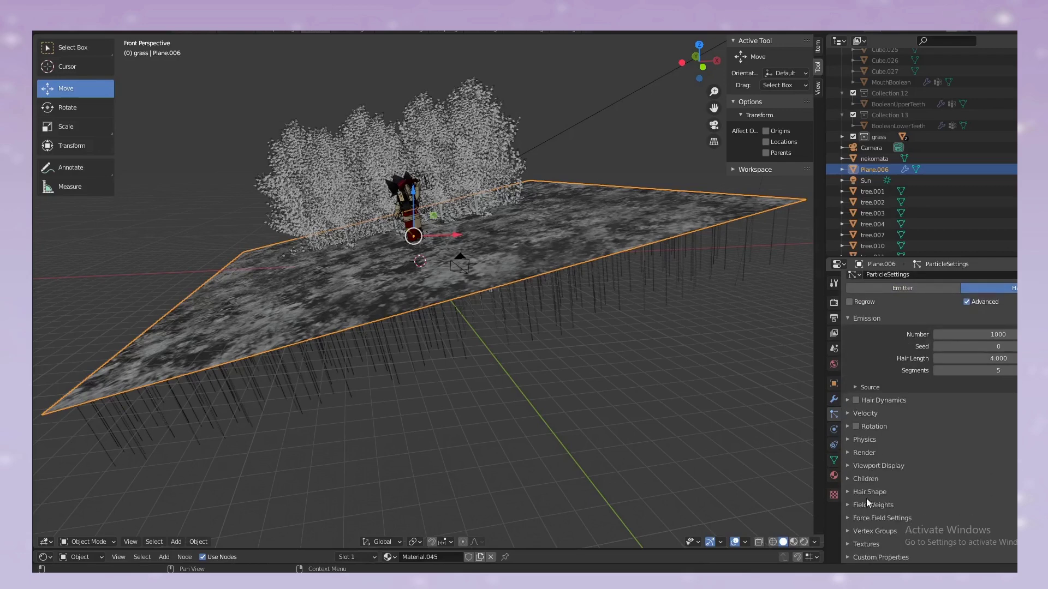
Render the particles as Collection using 'grass' as the Instance Collection
left_click(860, 452)
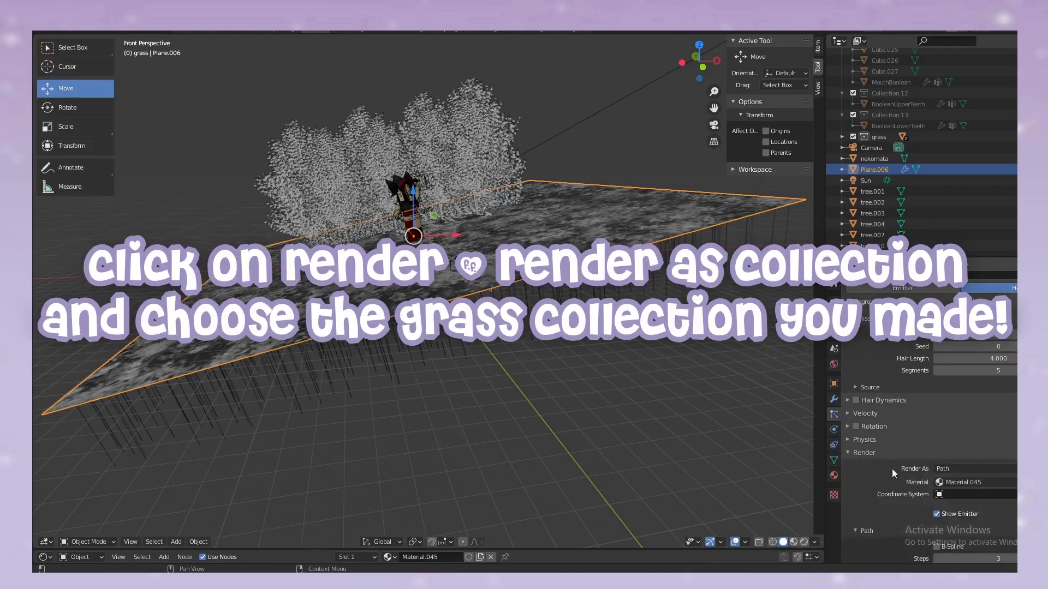
scroll(925, 443, "down", 3)
left_click(952, 383)
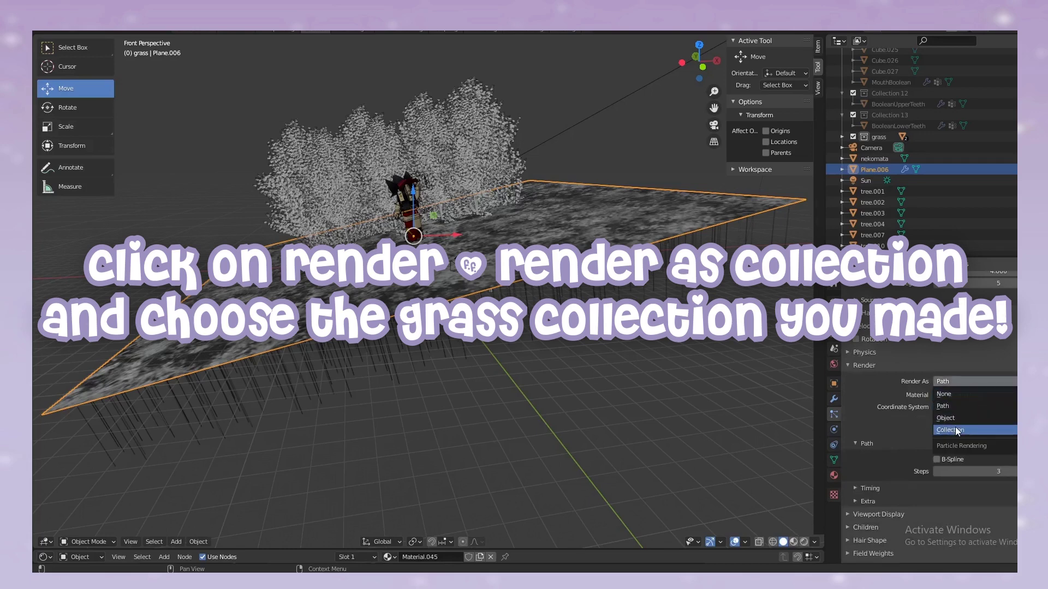
left_click(955, 429)
left_click(980, 462)
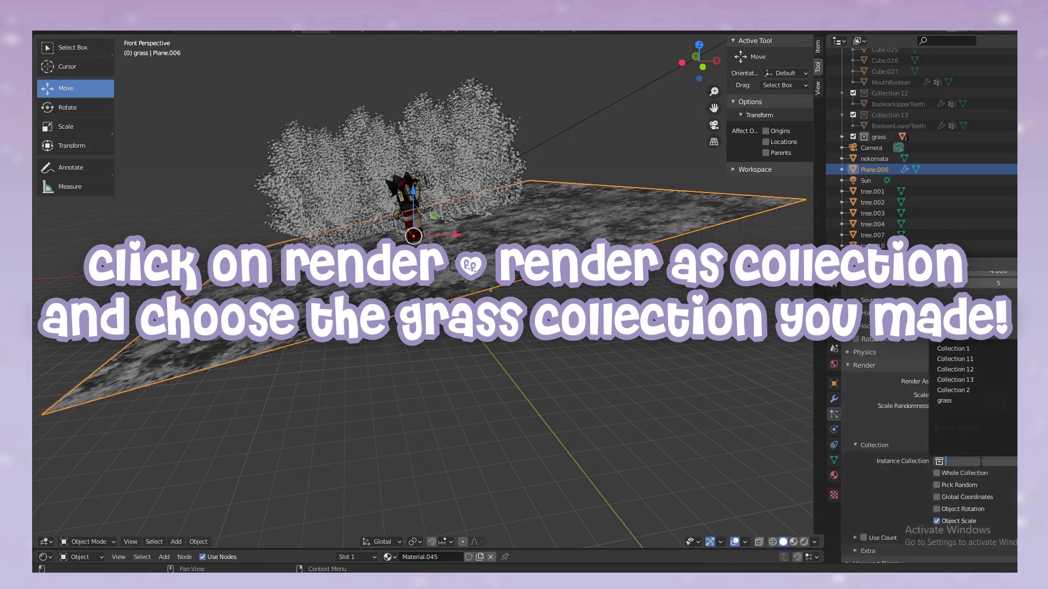
left_click(975, 461)
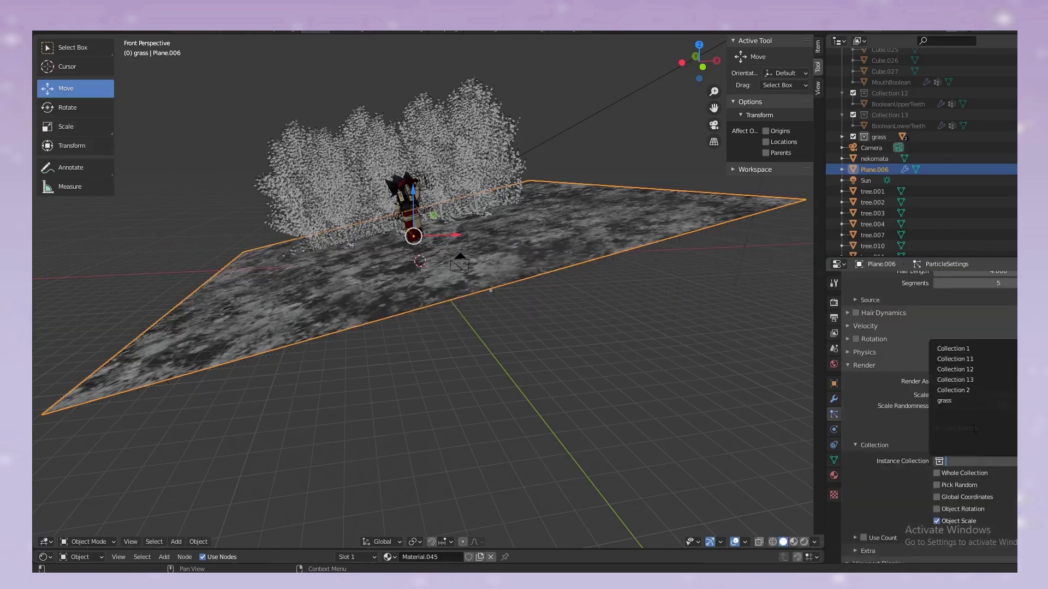
left_click(947, 400)
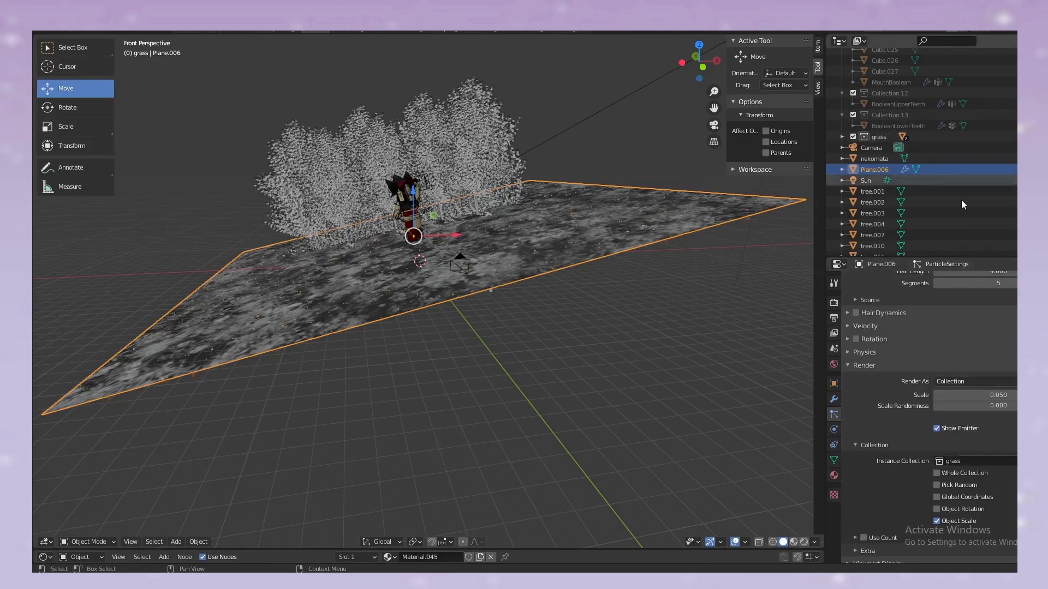
scroll(1003, 411, "down", 2)
scroll(1003, 410, "down", 1)
scroll(646, 302, "up", 8)
scroll(632, 292, "down", 3)
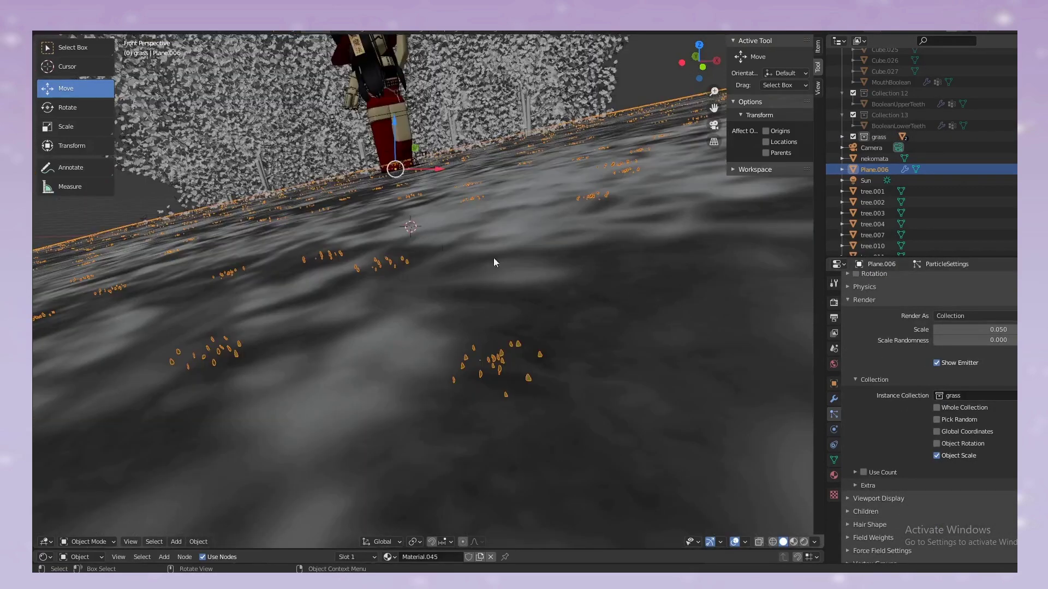
Enable Pick Random and Object Rotation for the grass collection instances
scroll(562, 317, "down", 5)
scroll(562, 318, "up", 5)
left_click(951, 417)
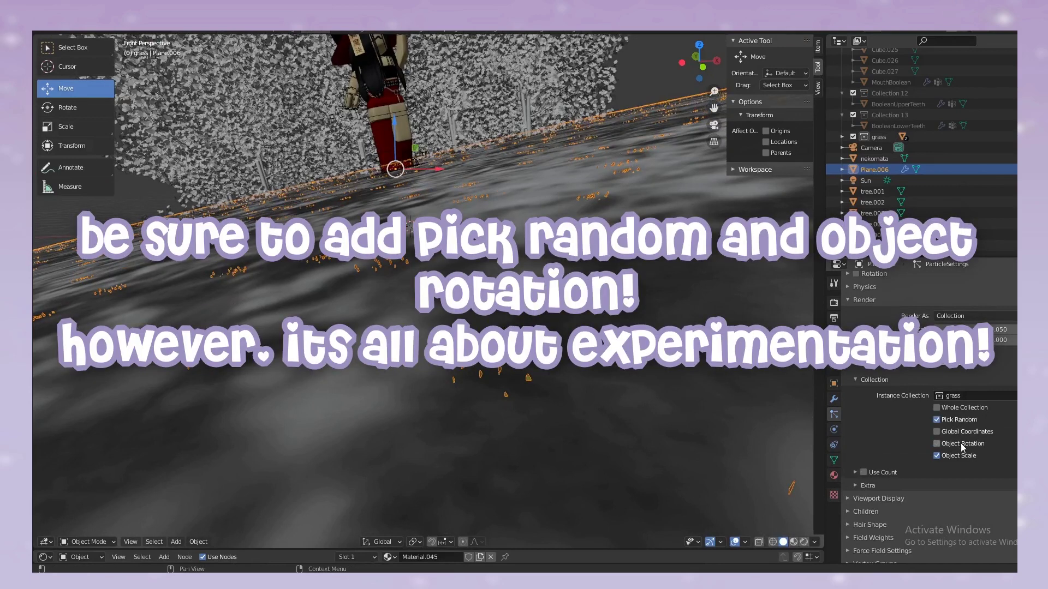
scroll(816, 397, "down", 1, "ctrl")
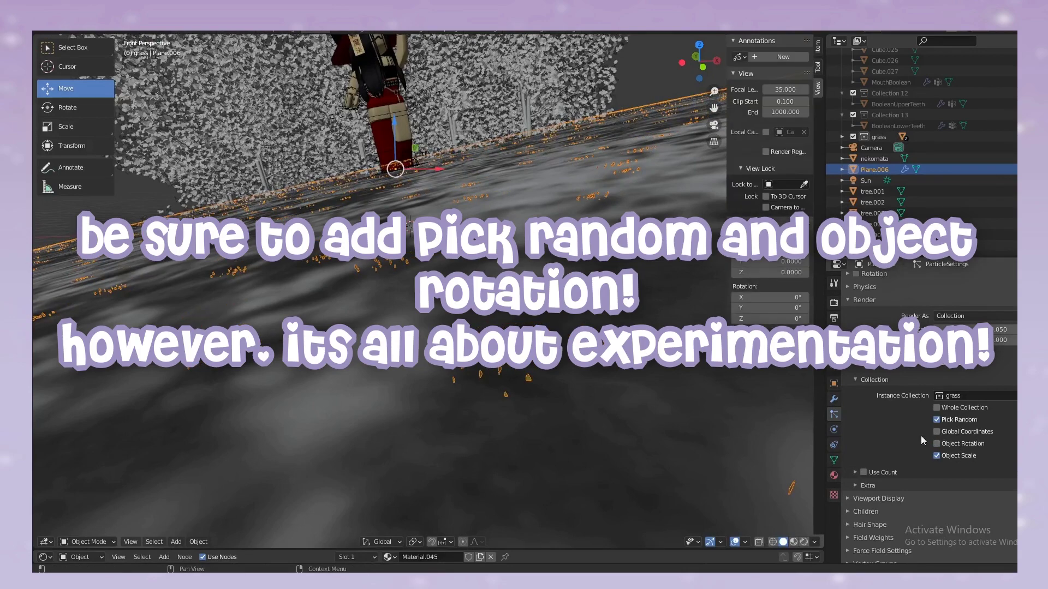
left_click(952, 443)
Enable particle Rotation with the Orientation Axis set to Global X
scroll(676, 361, "down", 4)
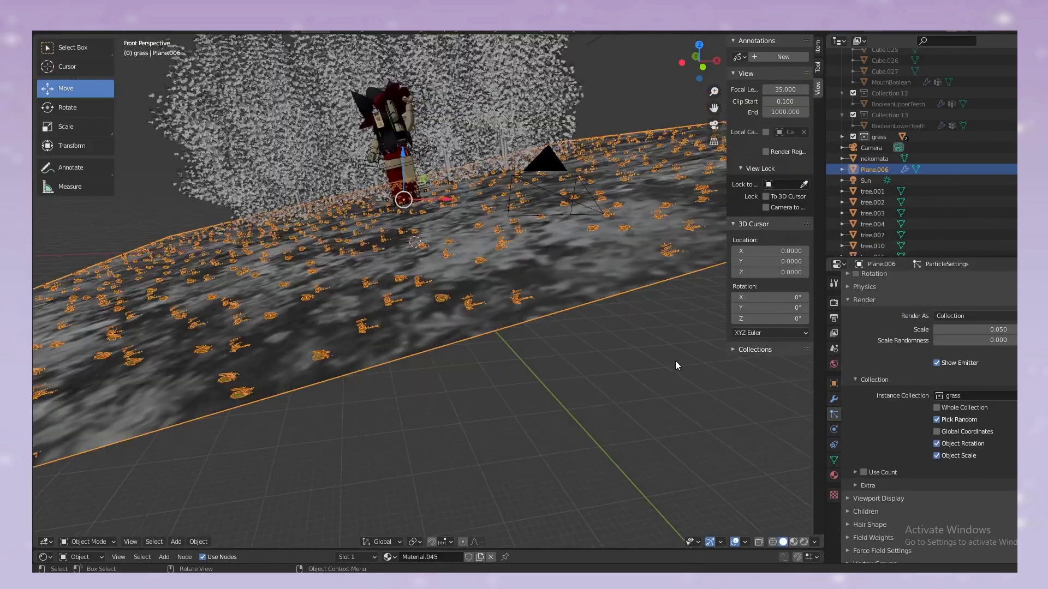
scroll(771, 411, "up", 1, "ctrl")
scroll(813, 346, "up", 3)
scroll(887, 358, "up", 2)
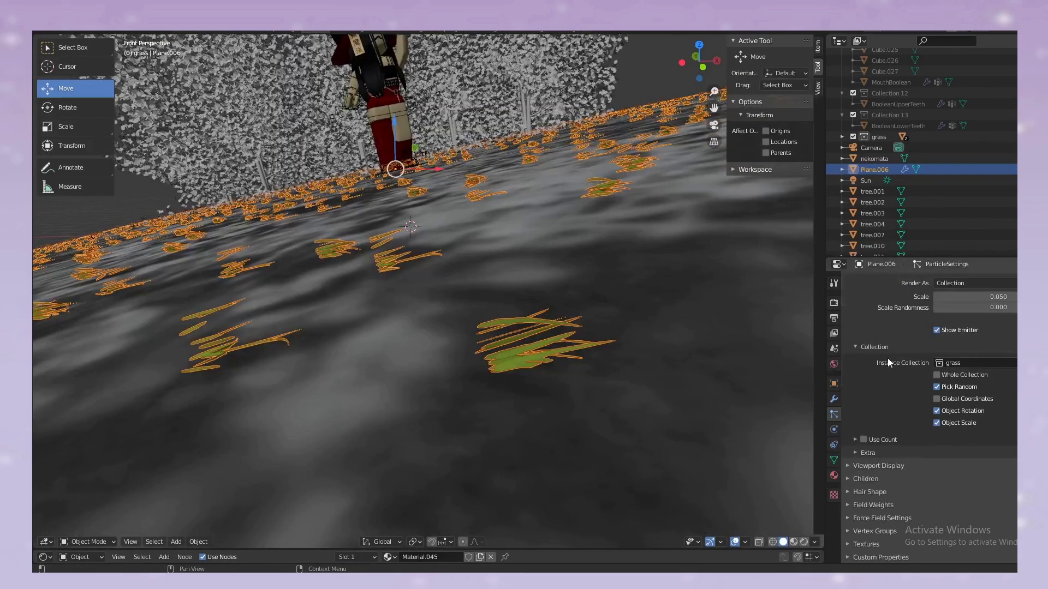
scroll(871, 338, "up", 2)
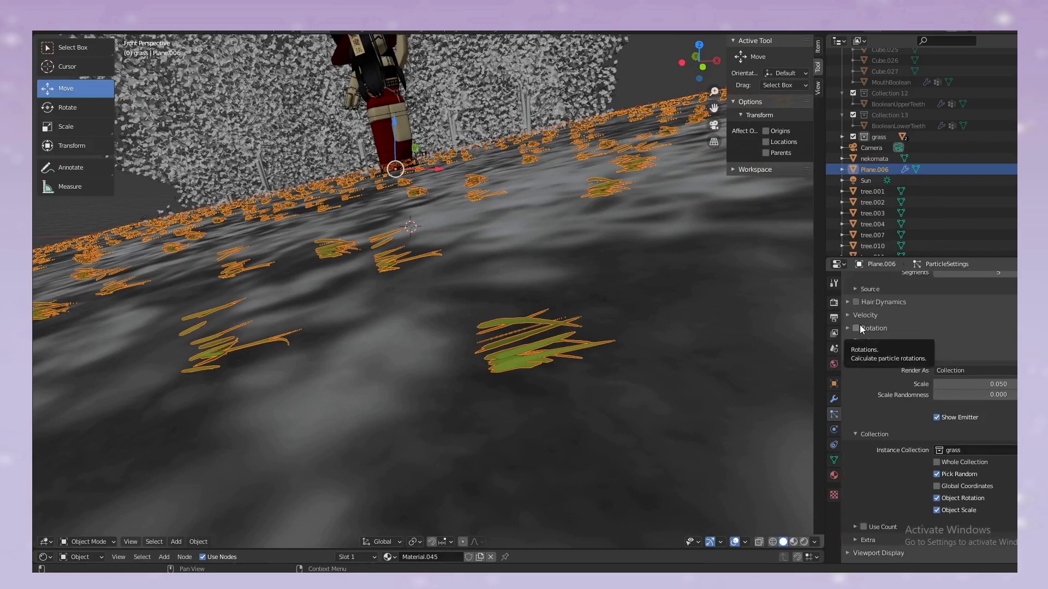
left_click(859, 326)
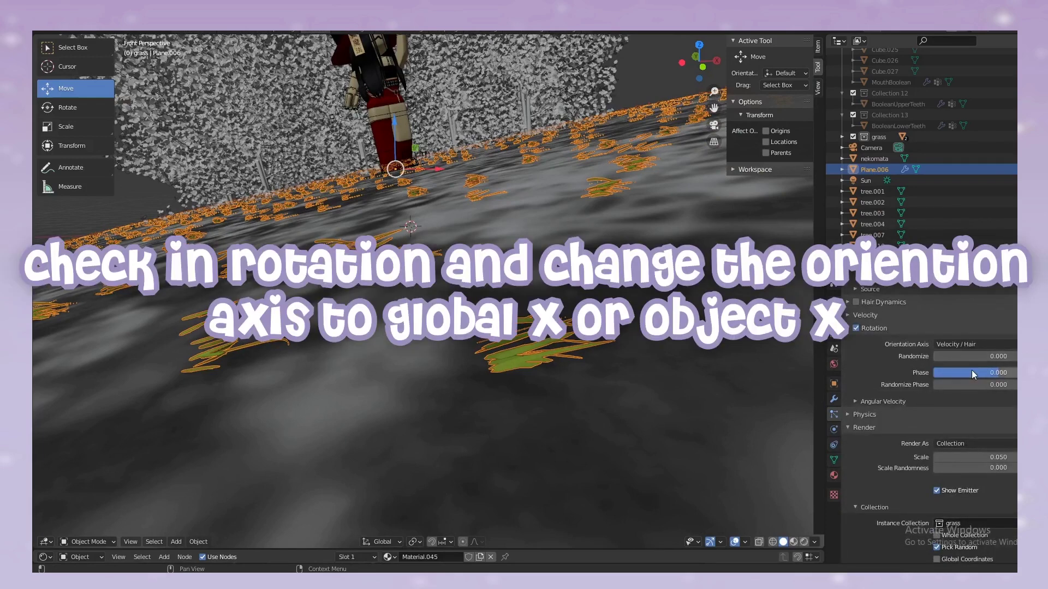
left_click(968, 343)
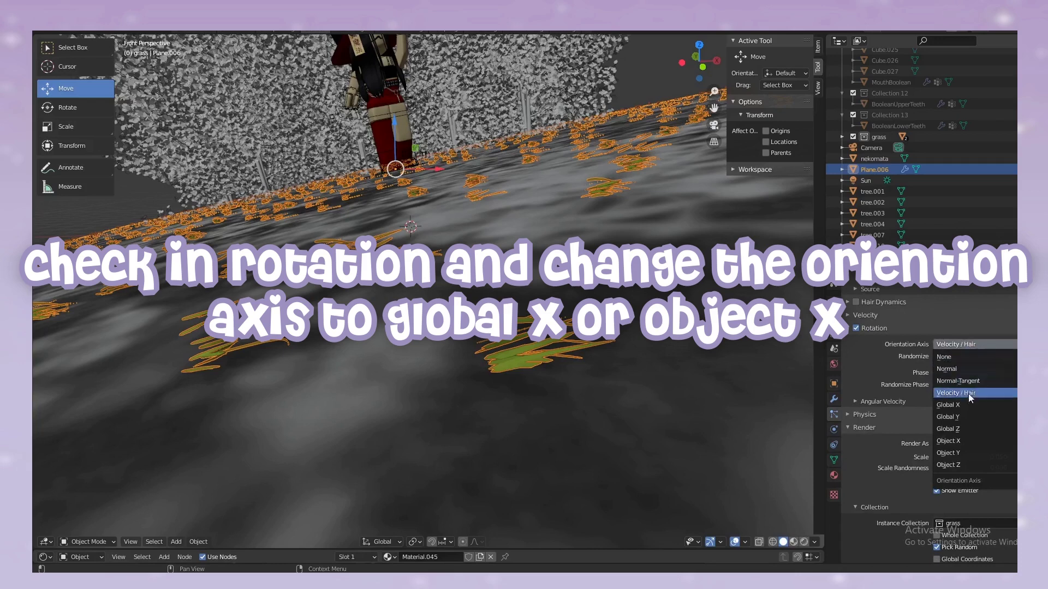
left_click(951, 406)
left_click(968, 344)
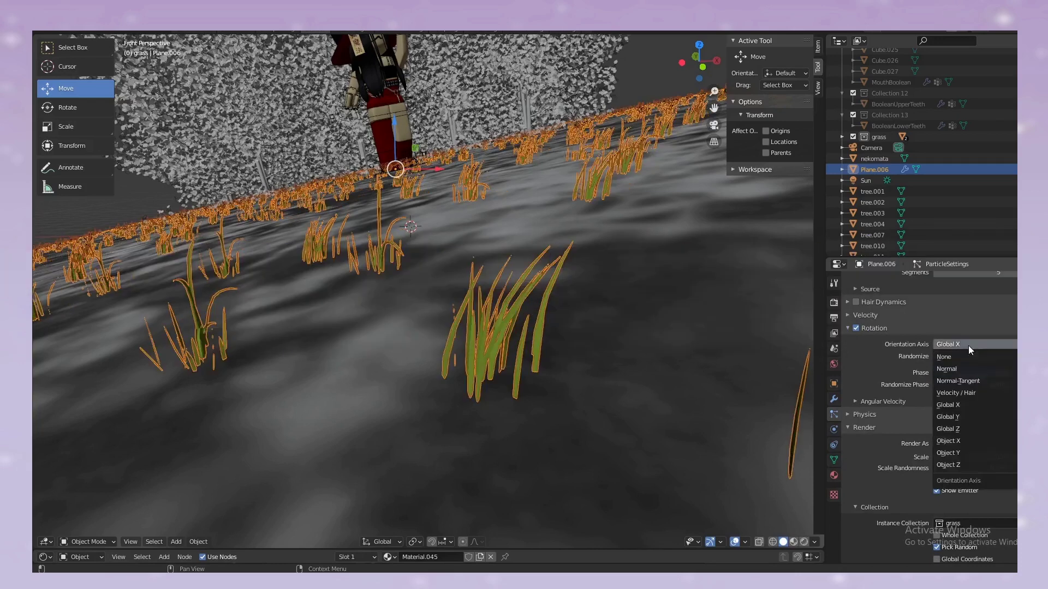
left_click(964, 440)
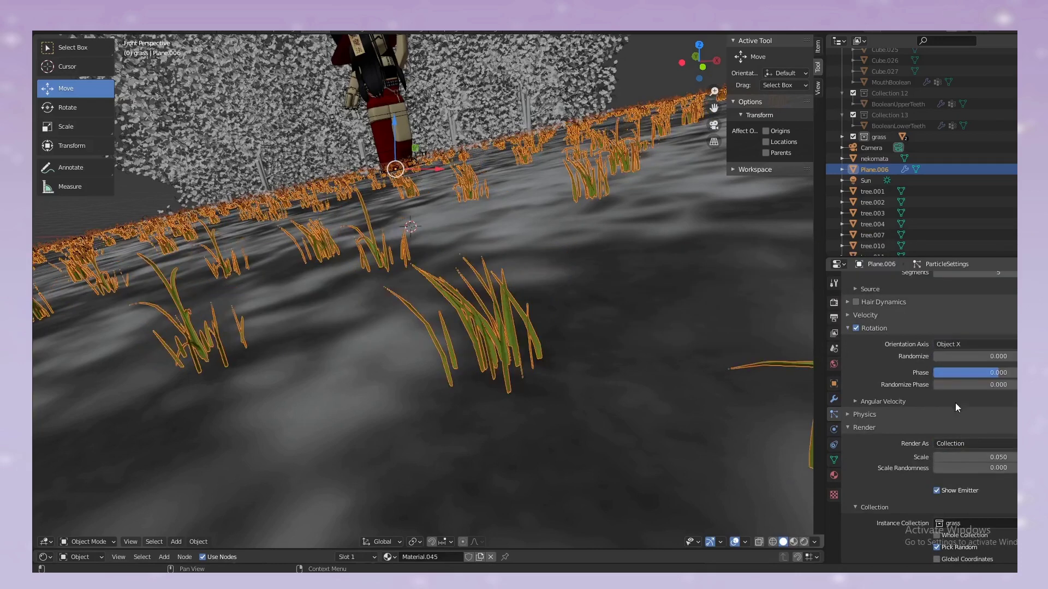
left_click(956, 344)
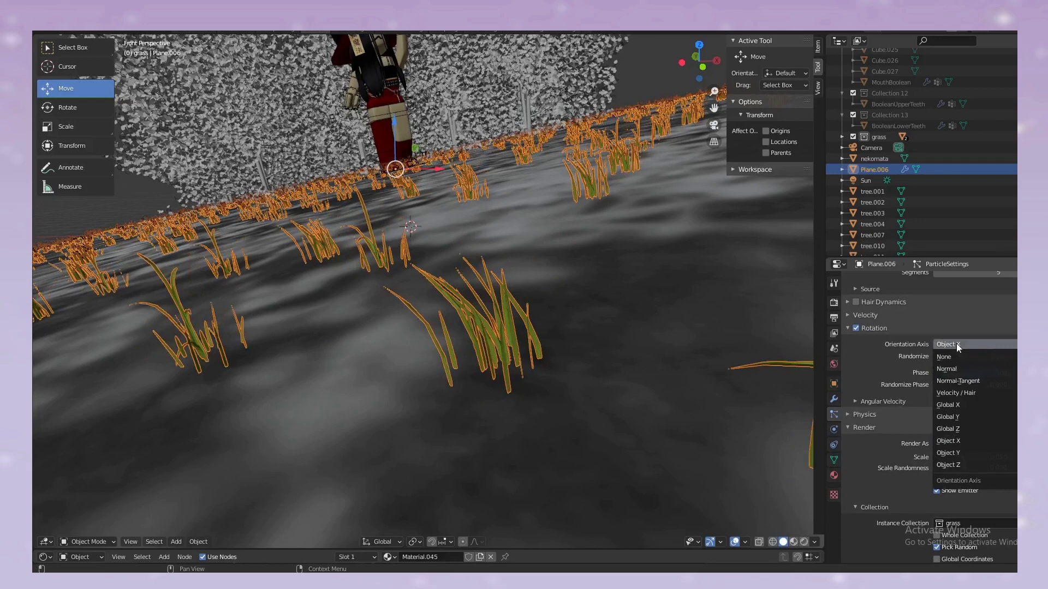
left_click(951, 405)
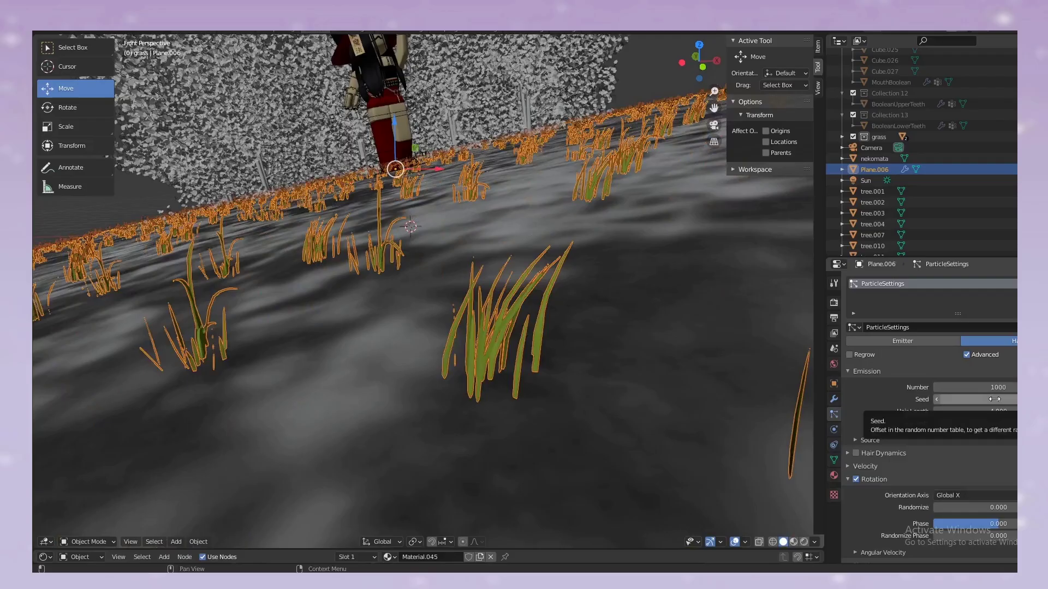
left_click_drag(993, 424, 993, 419)
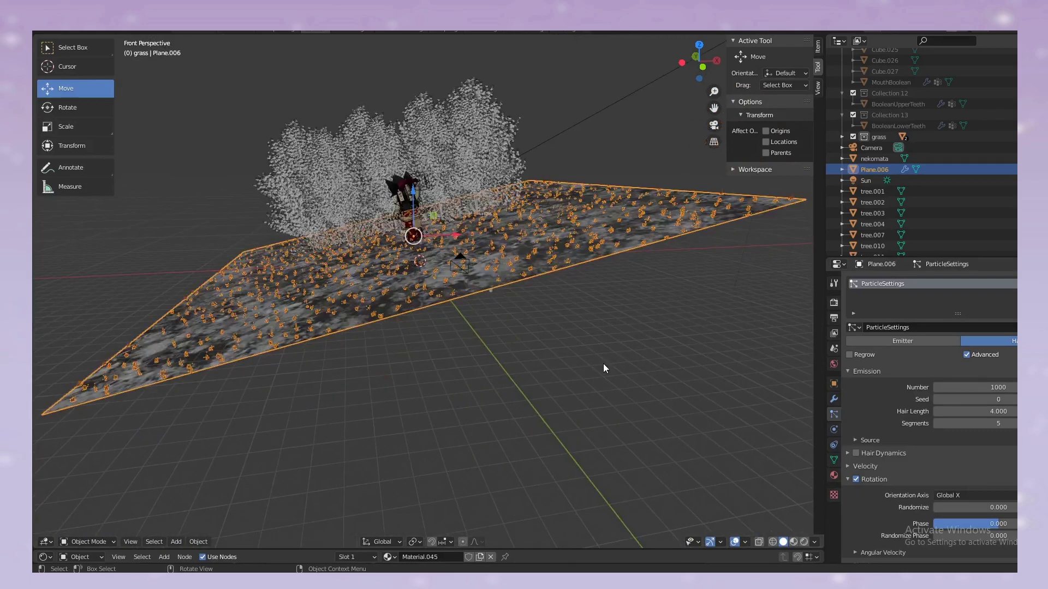
left_click(576, 231)
Subdivide Plane.006's mesh with 10 cuts in Edit Mode, then return to Object Mode
left_click(74, 543)
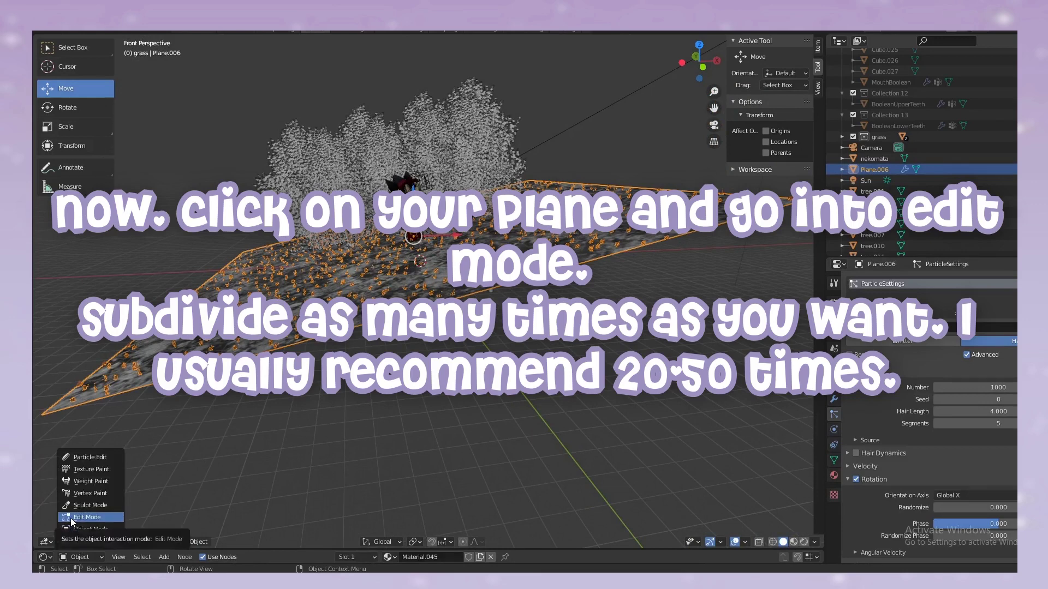
left_click(82, 517)
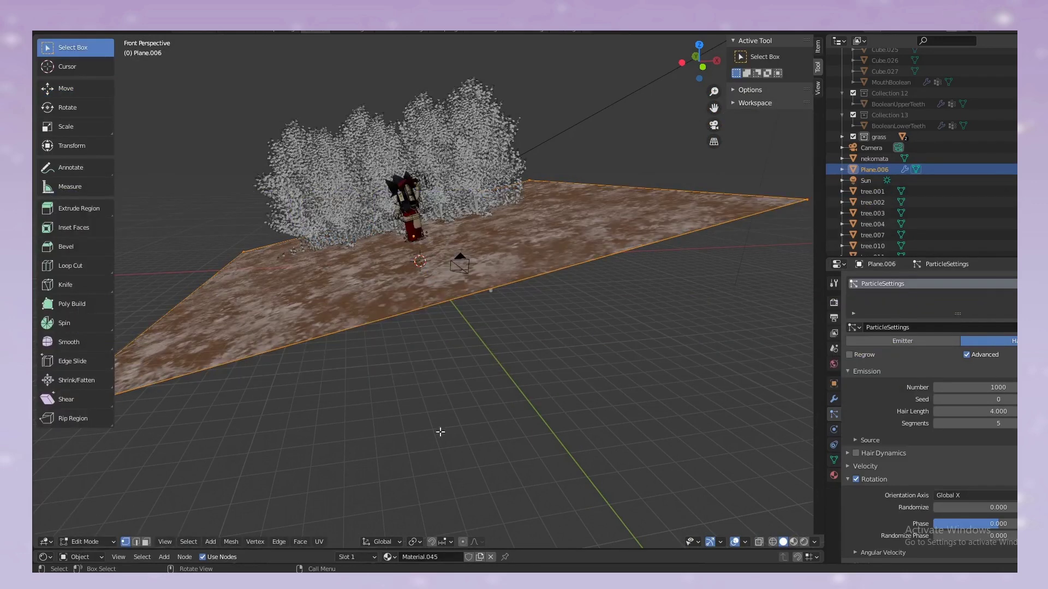
right_click(259, 354)
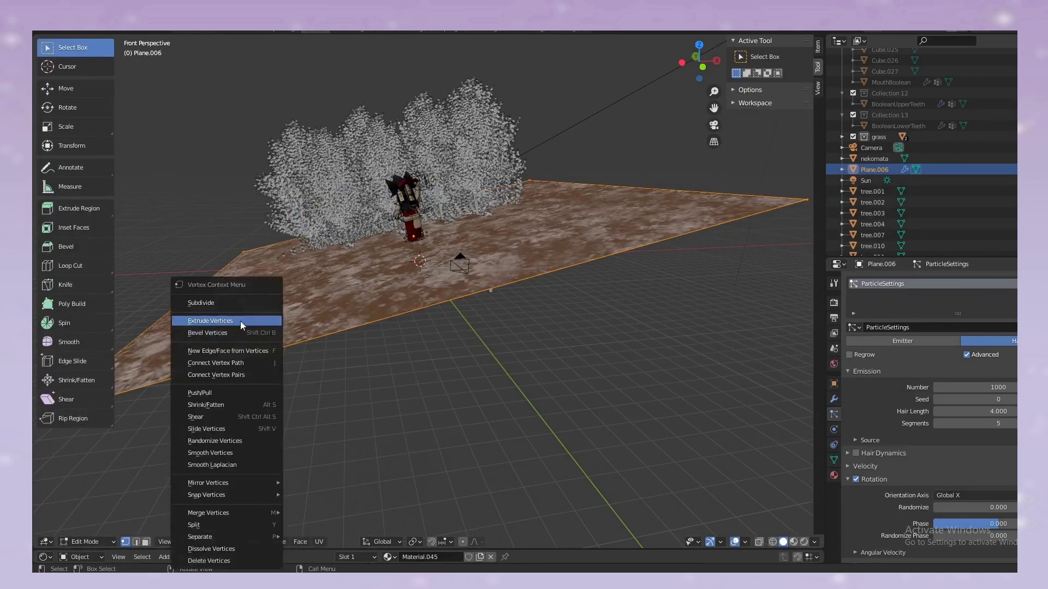
left_click(266, 302)
right_click(361, 292)
left_click(361, 291)
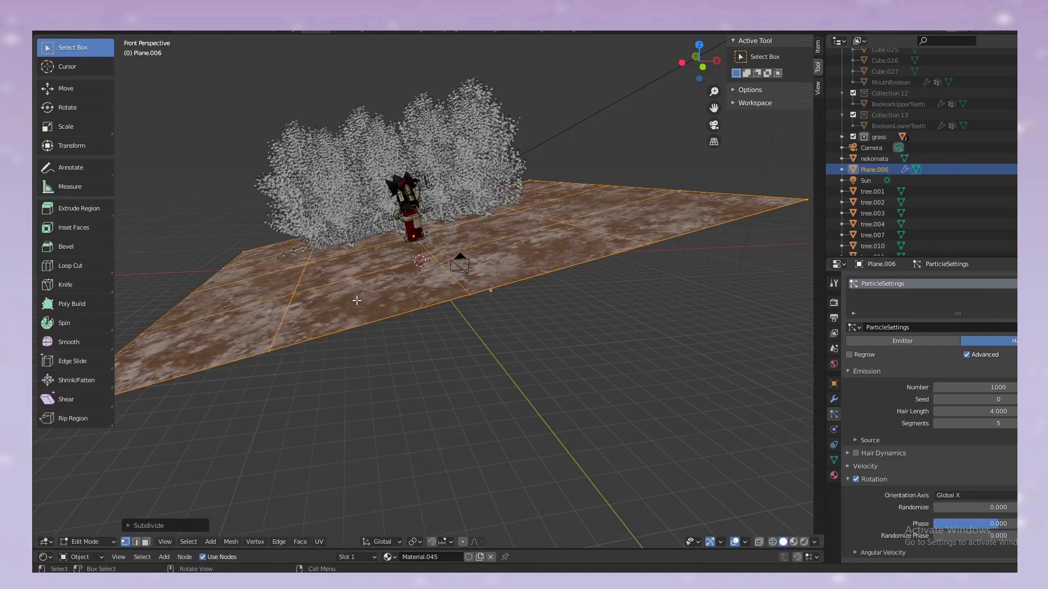
left_click(148, 526)
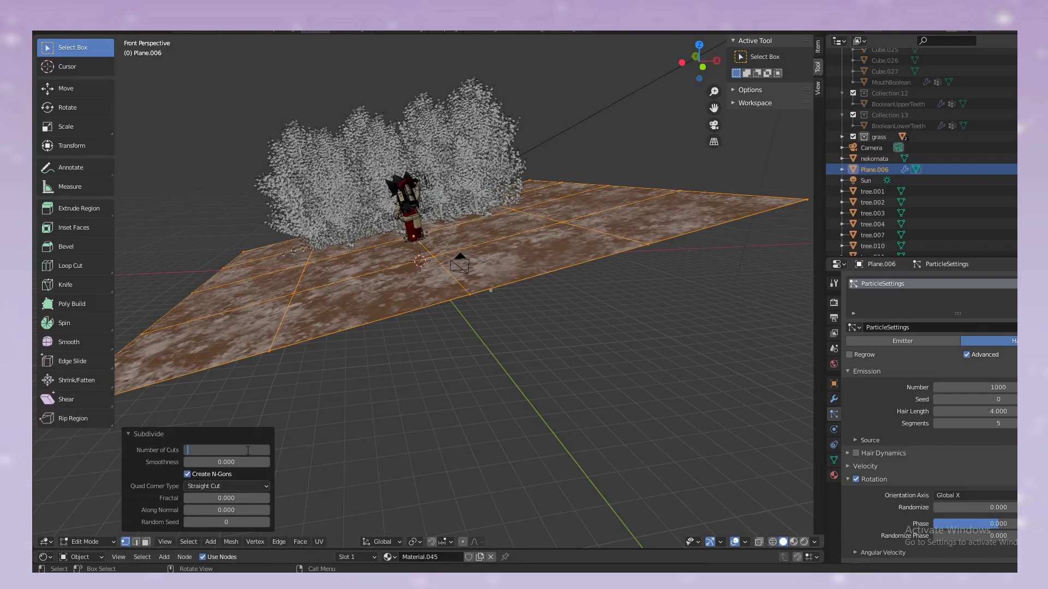
type("10")
key("Return")
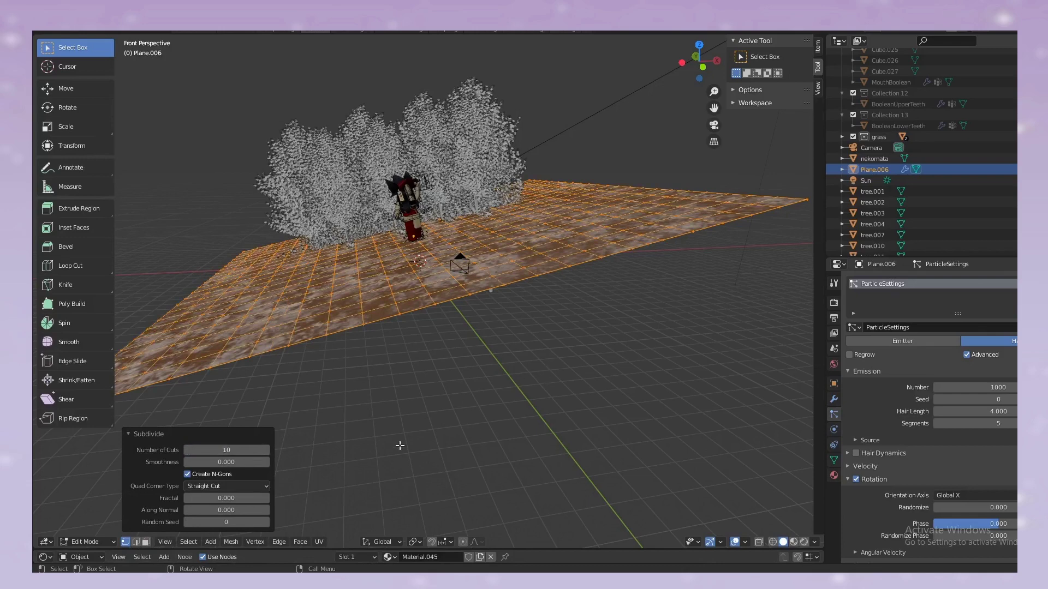
left_click(399, 446)
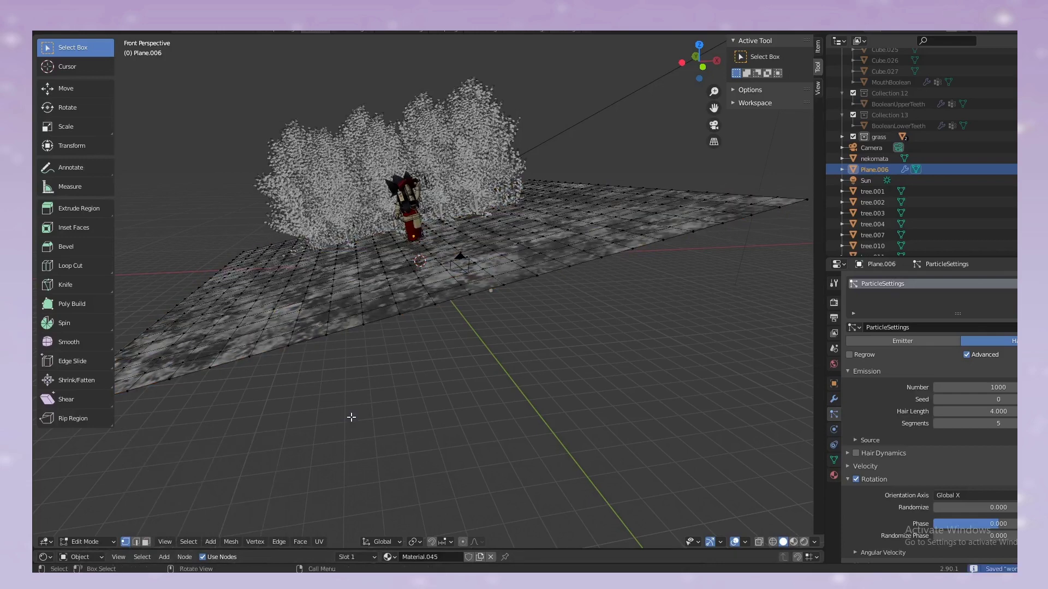
left_click(88, 546)
left_click(71, 532)
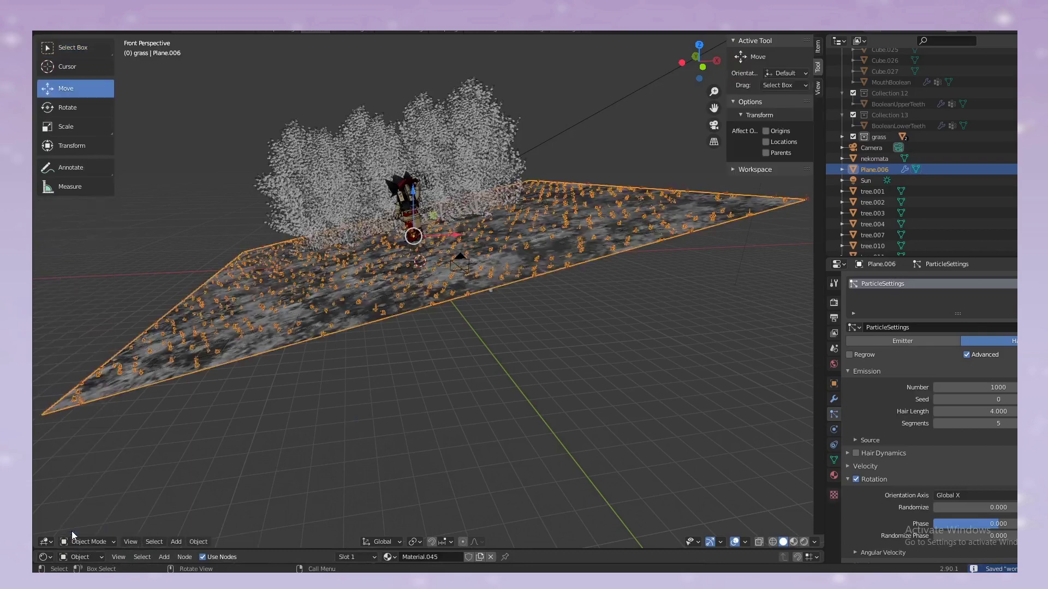
Put Plane.006 into Weight Paint mode with the brush settings shown
left_click(626, 364)
left_click(702, 202)
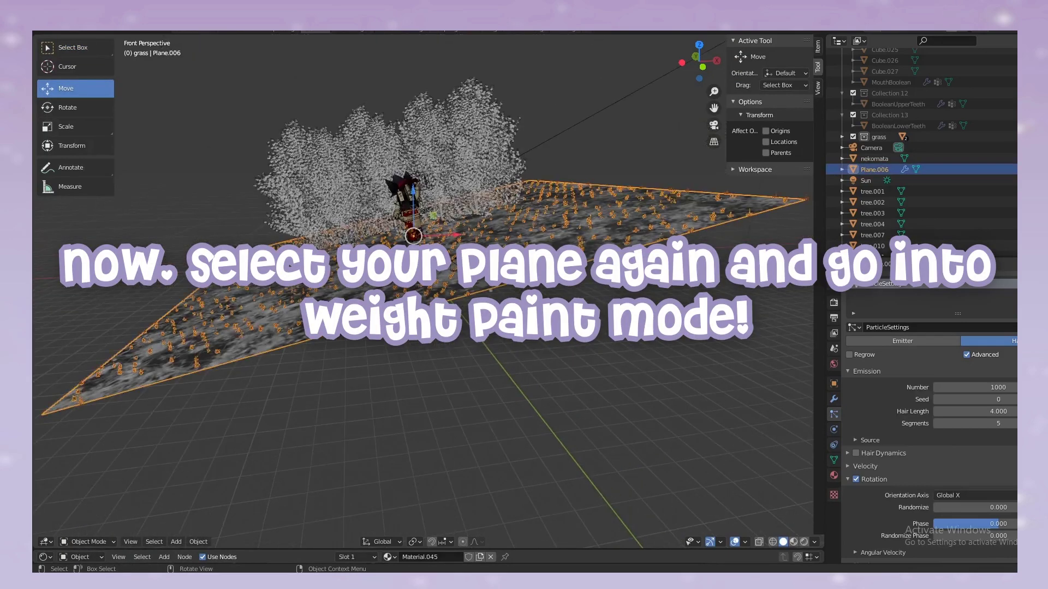
left_click(714, 125)
left_click(88, 541)
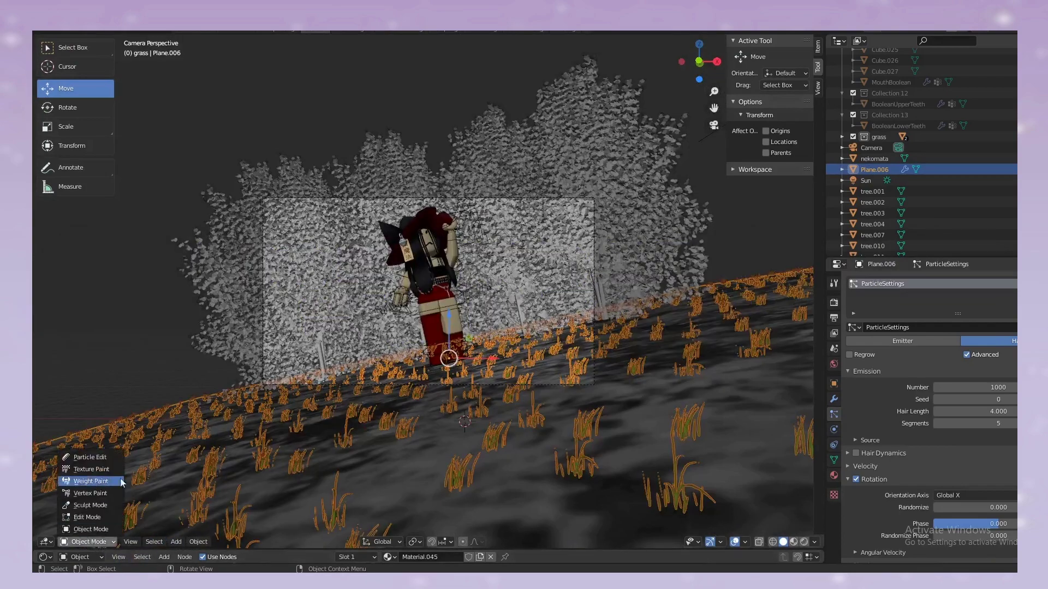
left_click(91, 481)
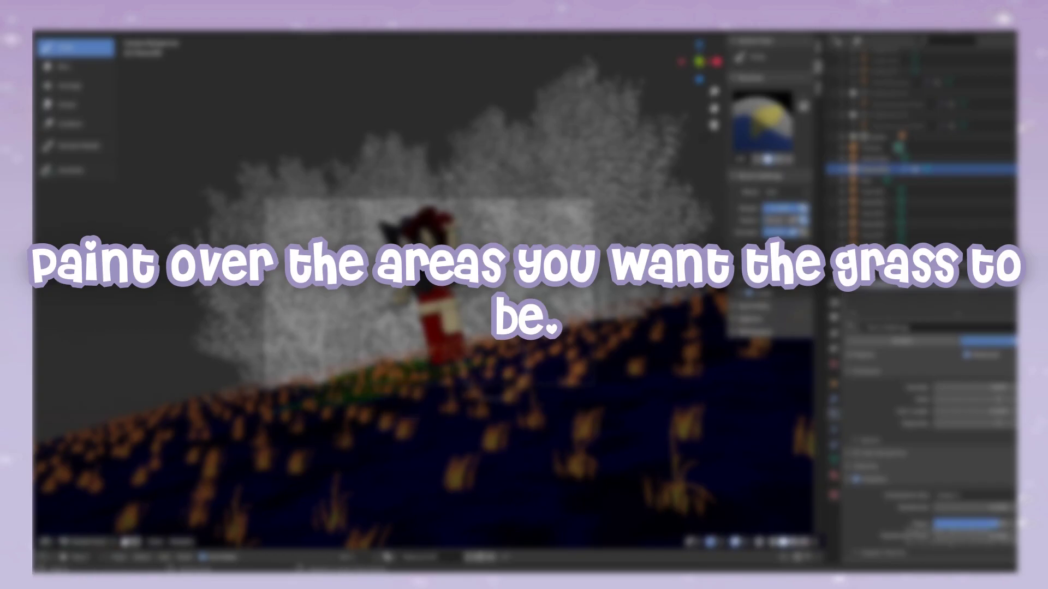
key("ctrl+z")
left_click(835, 292)
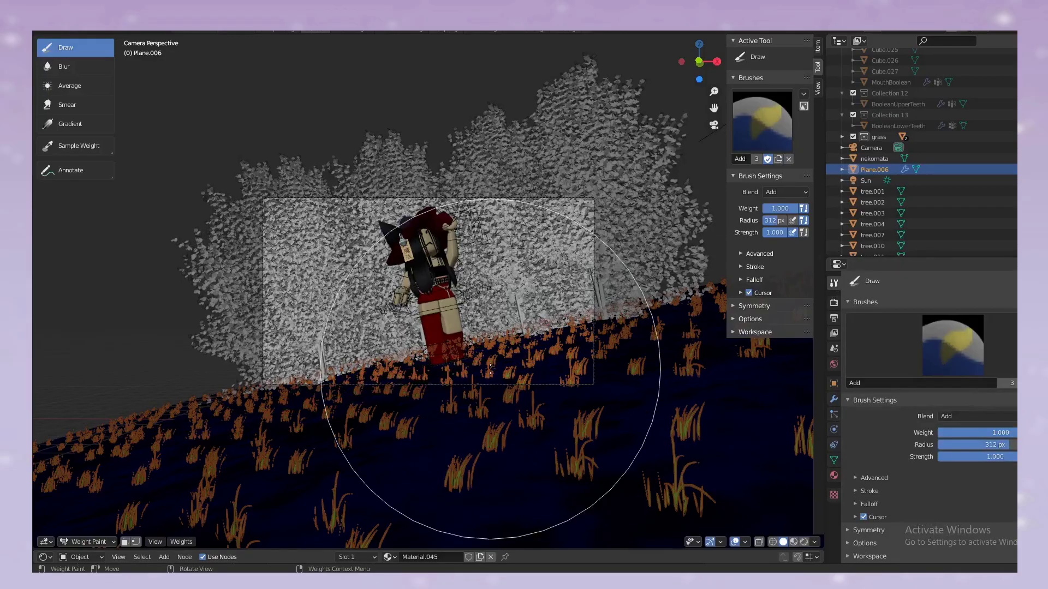
Paint full weight around the character and trees, save, and return to Object Mode
mouse_move(521, 398)
left_mouse_down()
mouse_move(563, 342)
mouse_move(297, 386)
left_mouse_up()
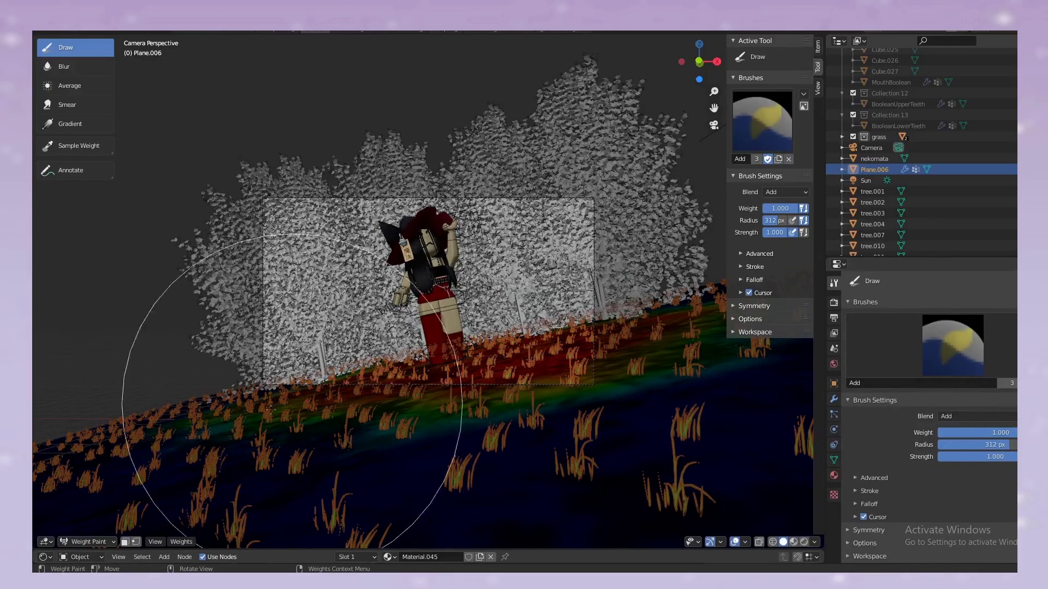
left_click_drag(296, 386, 235, 468)
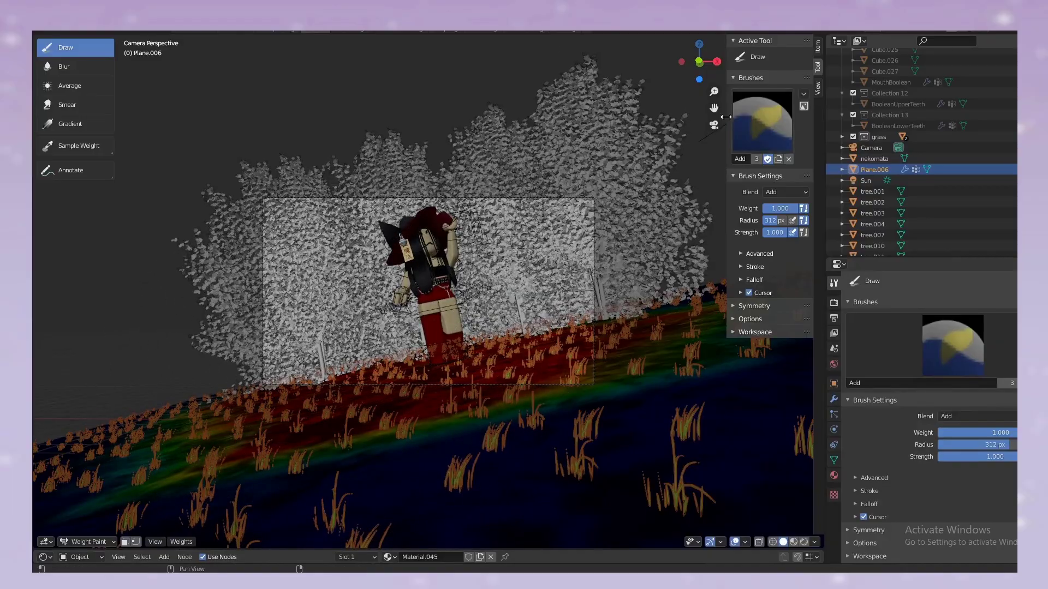
left_click(714, 125)
key("shift+grave")
key("w")
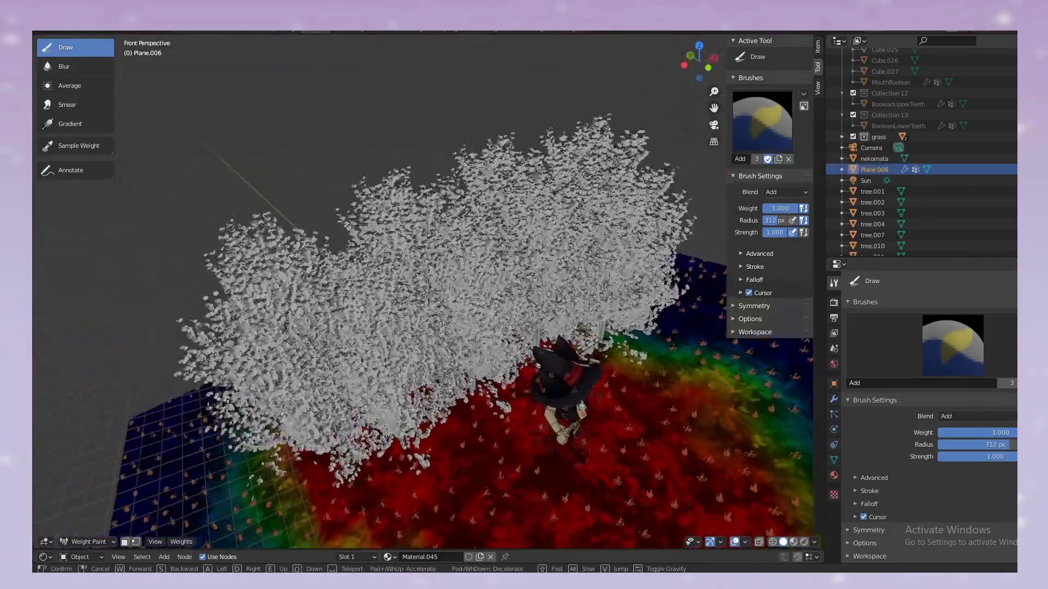
key("s")
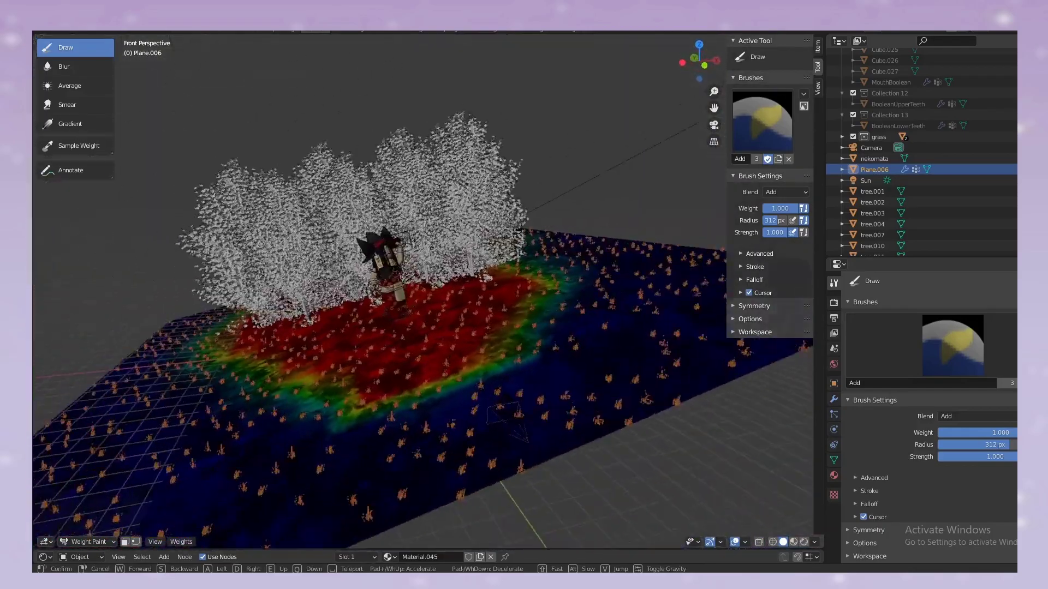
left_click(719, 121)
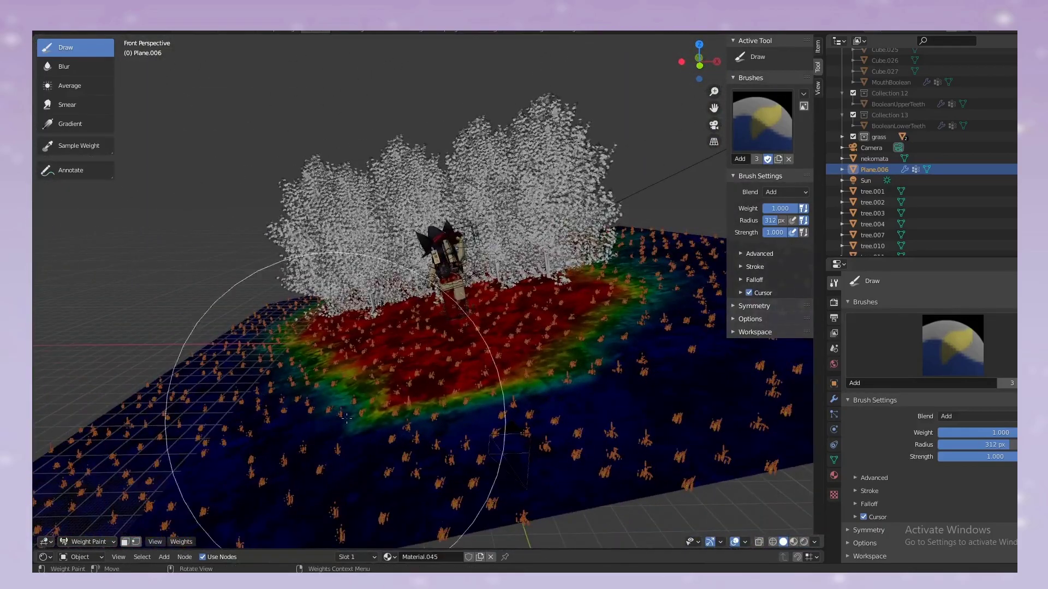
key("ctrl+s")
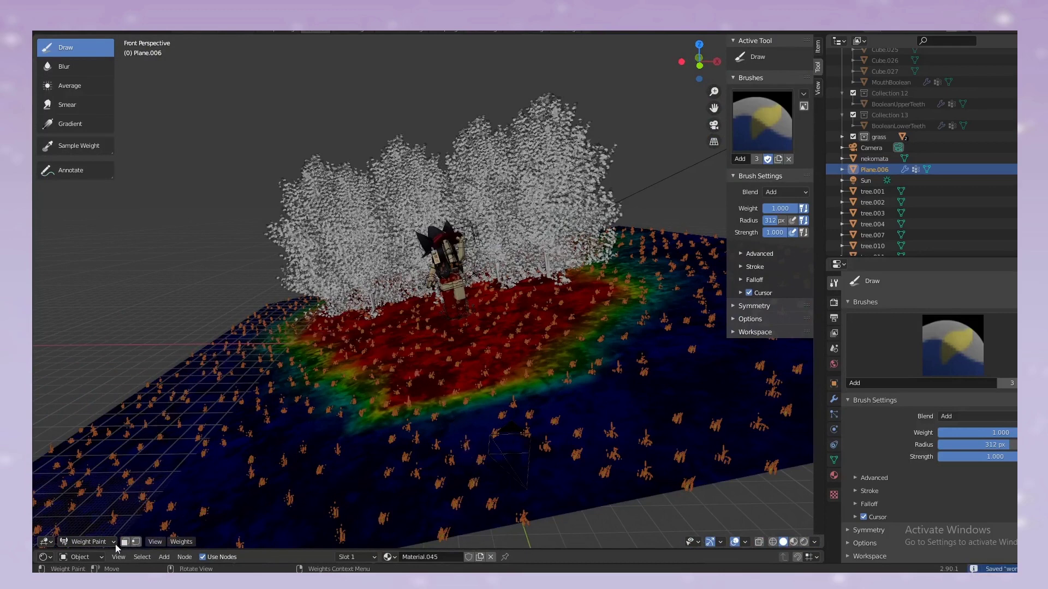
left_click(92, 543)
left_click(87, 529)
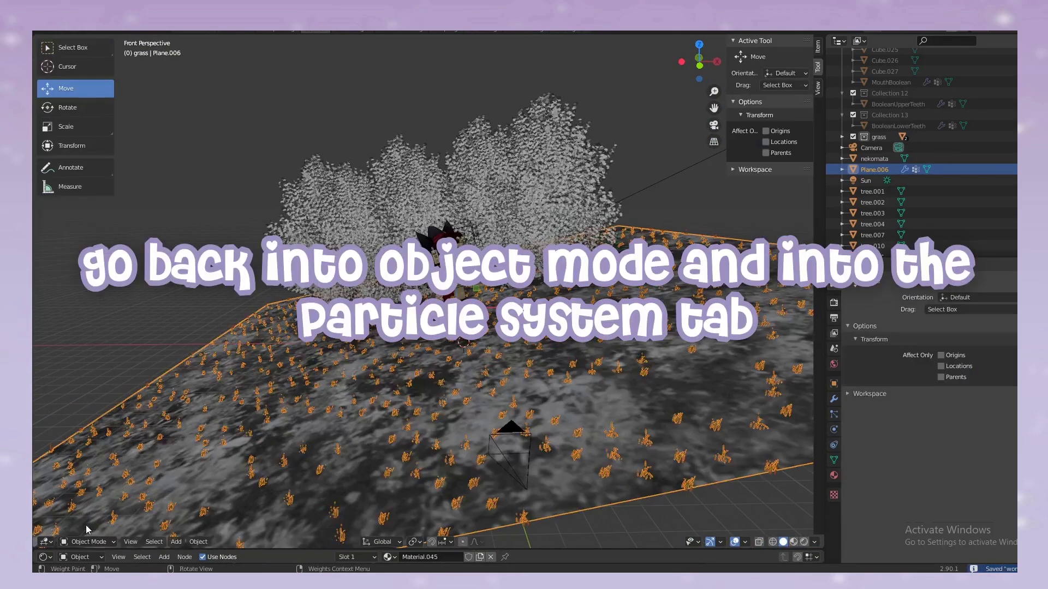
Set the particle Vertex Groups Density field to 'Group'
left_click(833, 414)
scroll(880, 419, "down", 2)
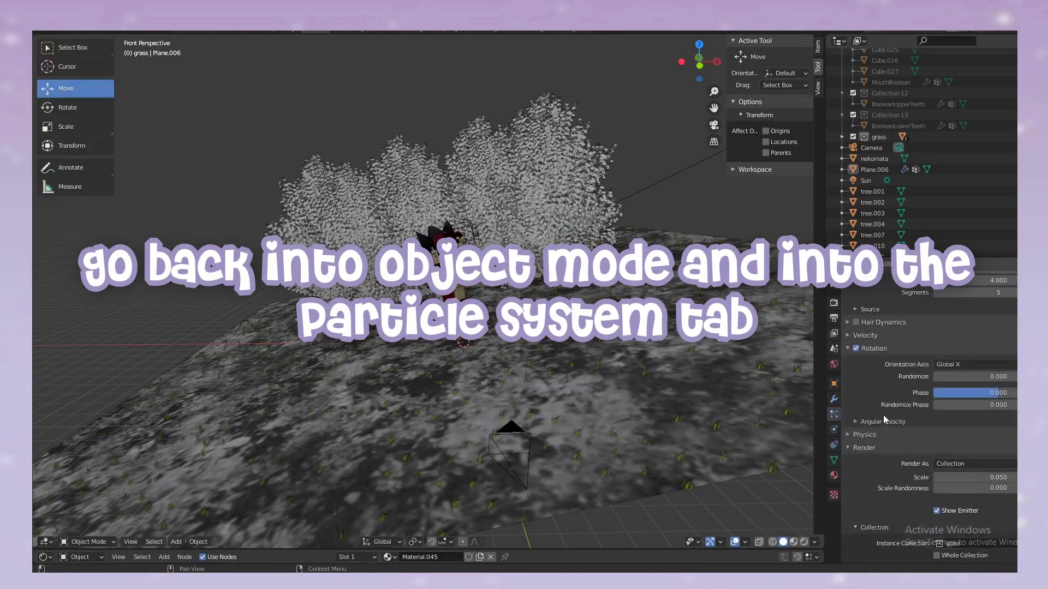
scroll(879, 419, "down", 3)
scroll(892, 401, "down", 1)
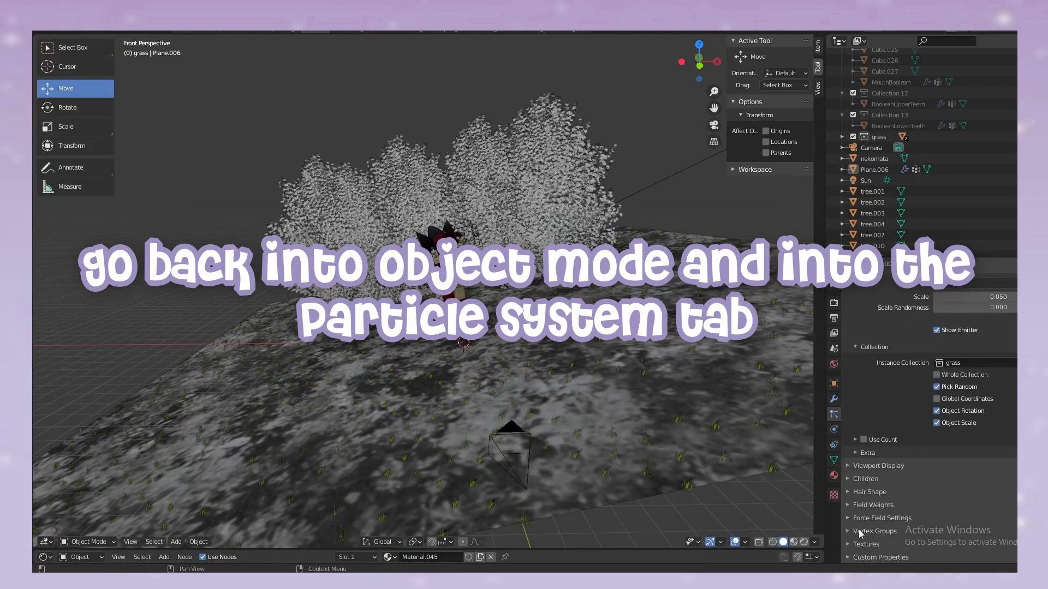
left_click(874, 531)
scroll(917, 480, "down", 5)
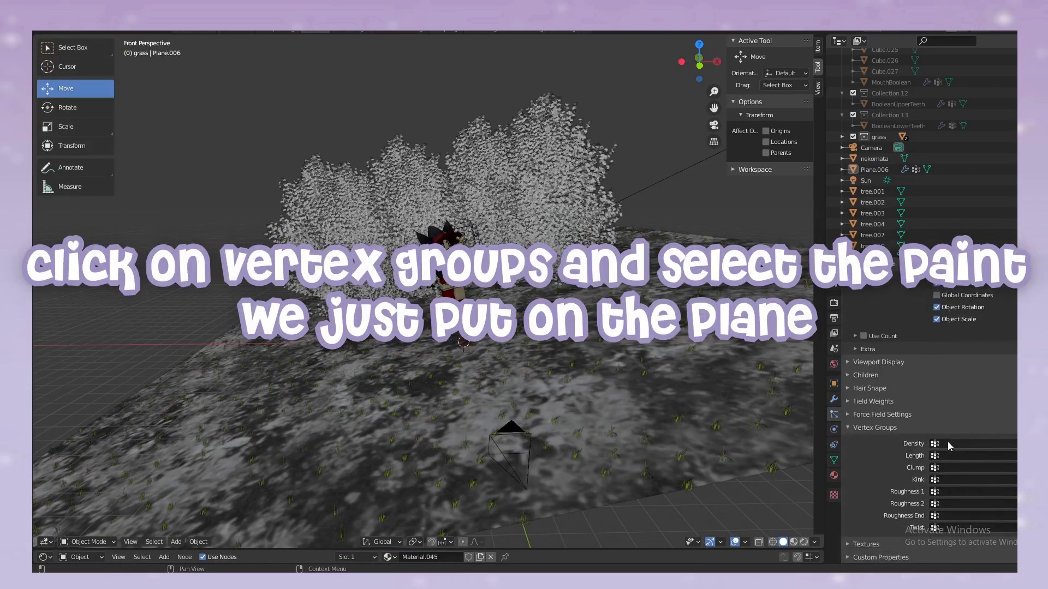
left_click(970, 443)
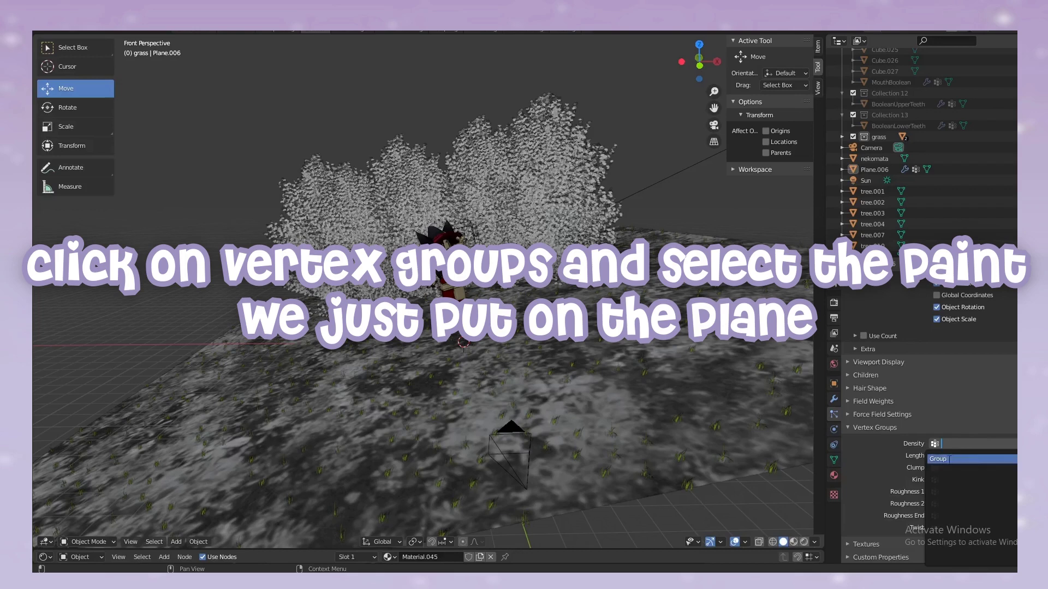
left_click(971, 459)
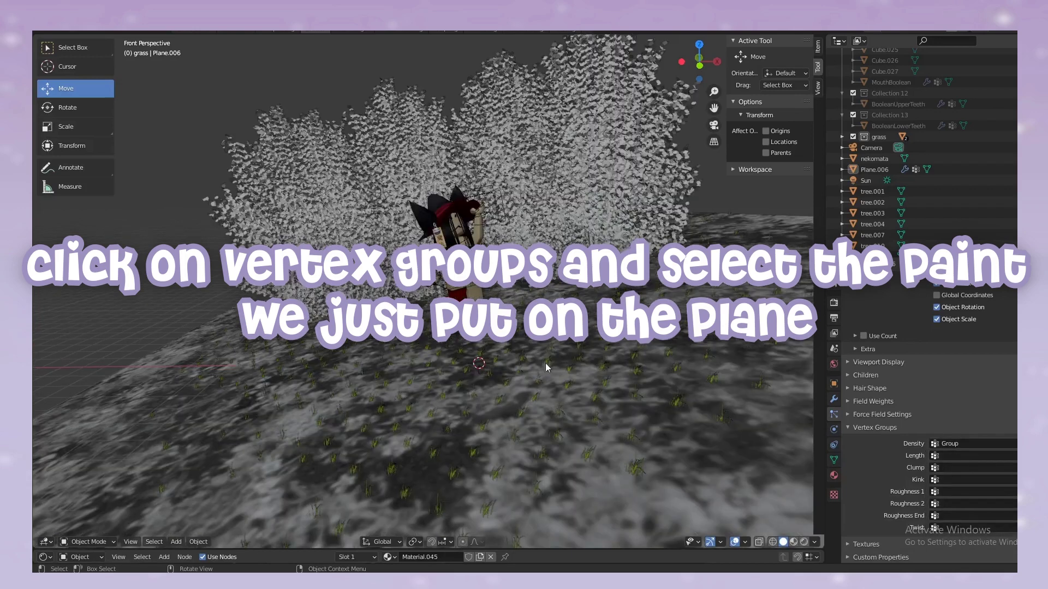
scroll(961, 377, "up", 2)
scroll(961, 391, "up", 5)
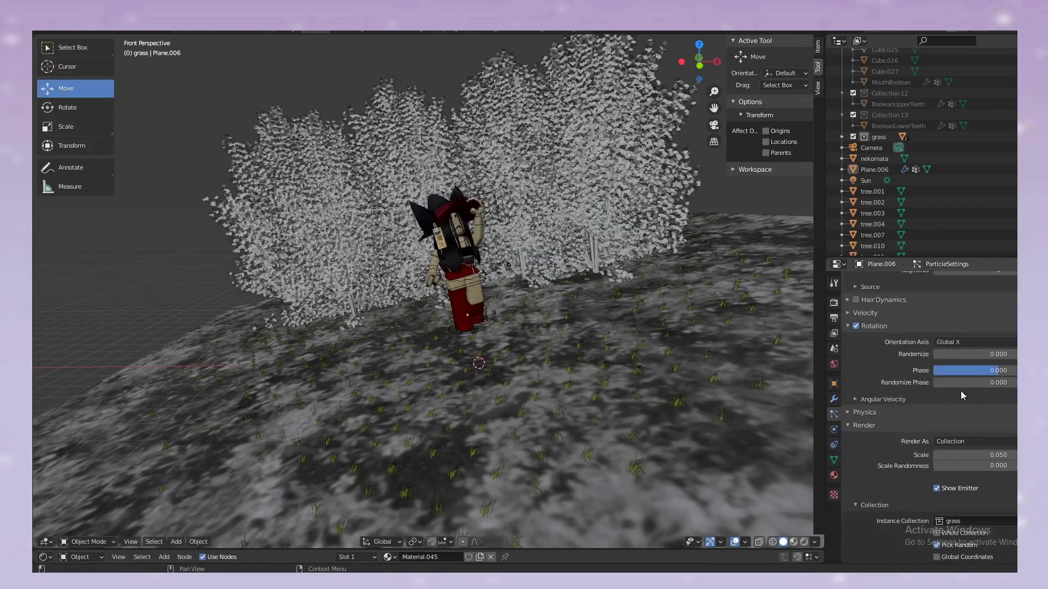
scroll(960, 390, "up", 5)
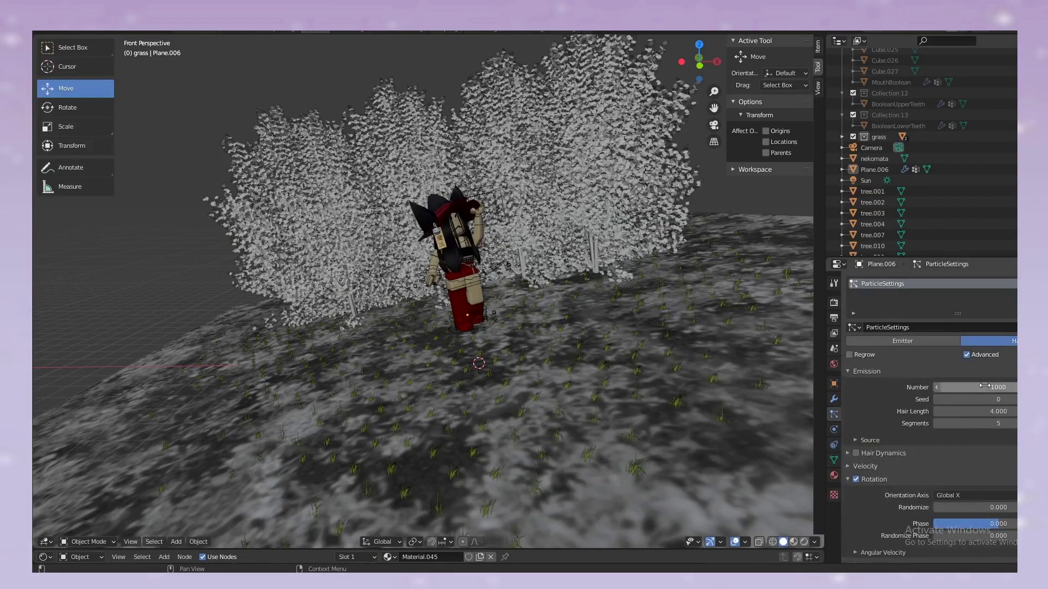
scroll(987, 389, "down", 2)
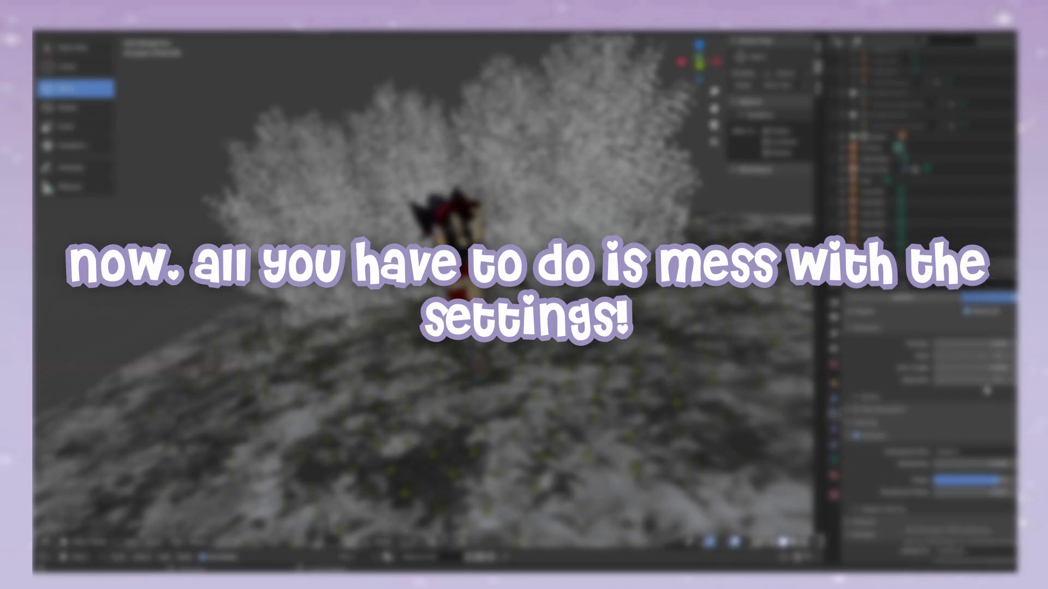
Raise the grass particle count to about 1125 and save
scroll(927, 415, "down", 6)
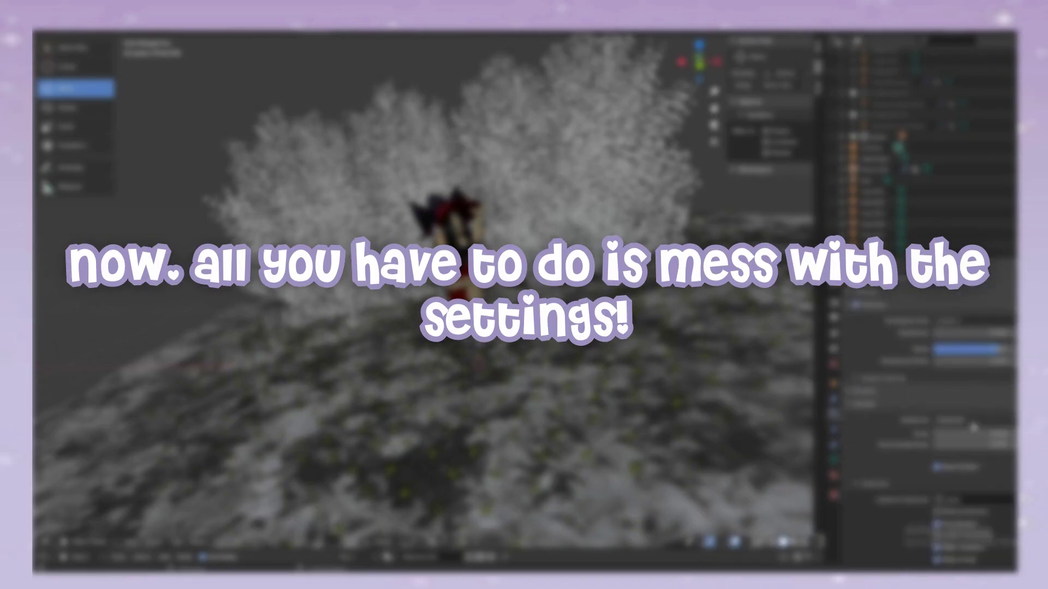
scroll(974, 374, "up", 3)
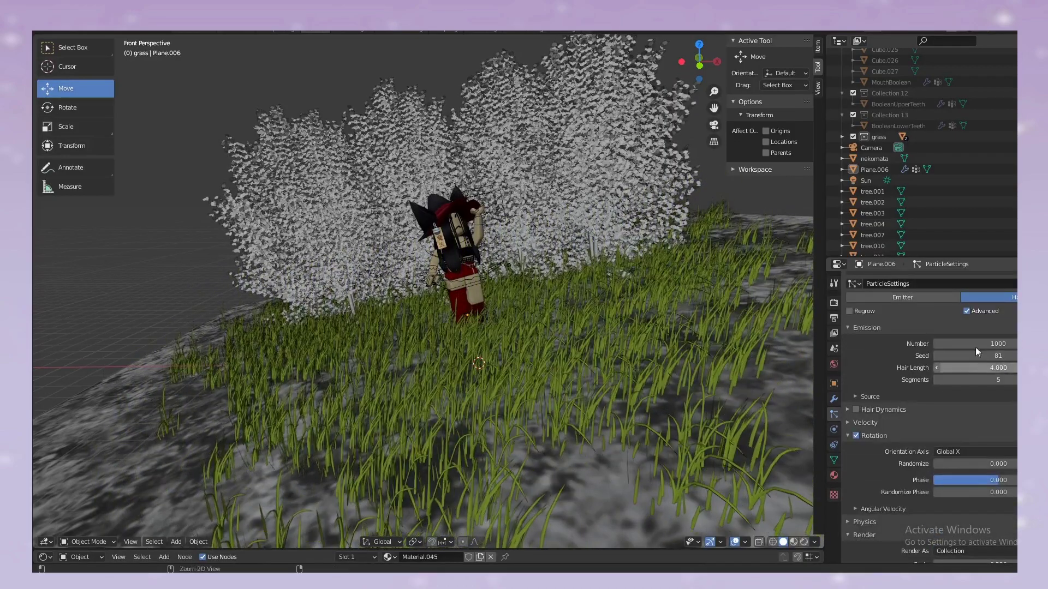
left_click_drag(974, 347, 999, 355)
key("ctrl+s")
key("KP_0")
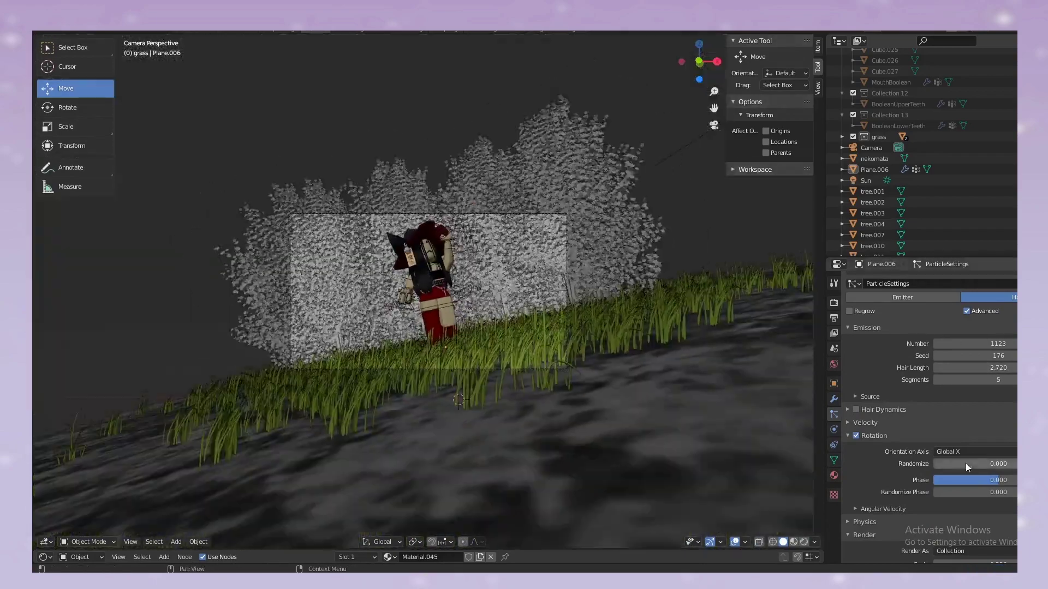
Change the seed to redistribute the grass, save, and render with F12
left_click(964, 452)
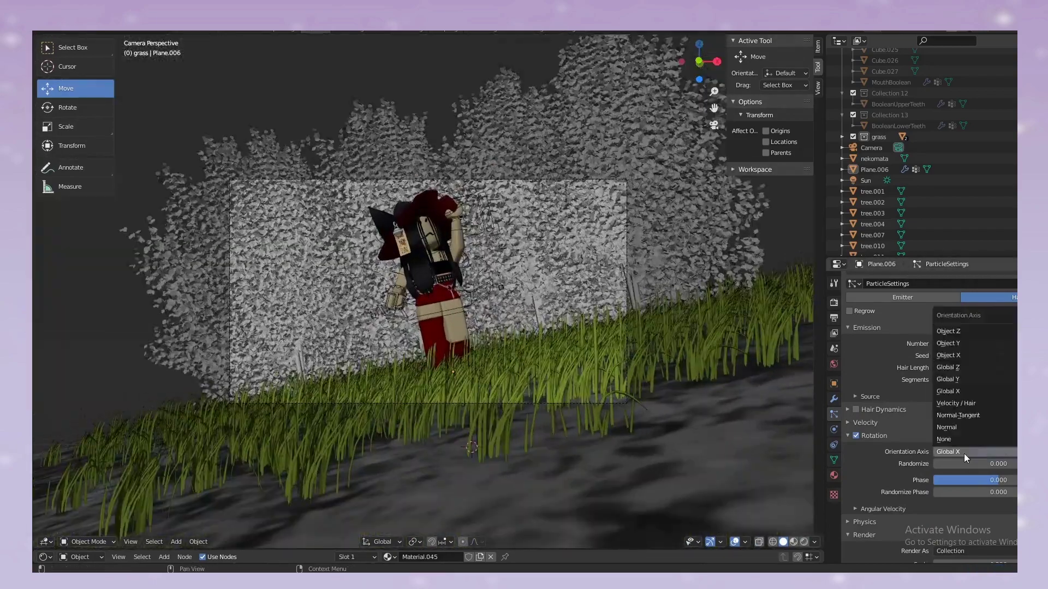
scroll(966, 444, "down", 5)
scroll(952, 448, "up", 8)
mouse_move(972, 399)
left_mouse_down()
mouse_move(1004, 399)
mouse_move(955, 399)
mouse_move(960, 386)
mouse_move(982, 387)
mouse_move(988, 399)
left_mouse_up()
key("ctrl+s")
scroll(952, 423, "down", 3)
scroll(952, 423, "down", 8)
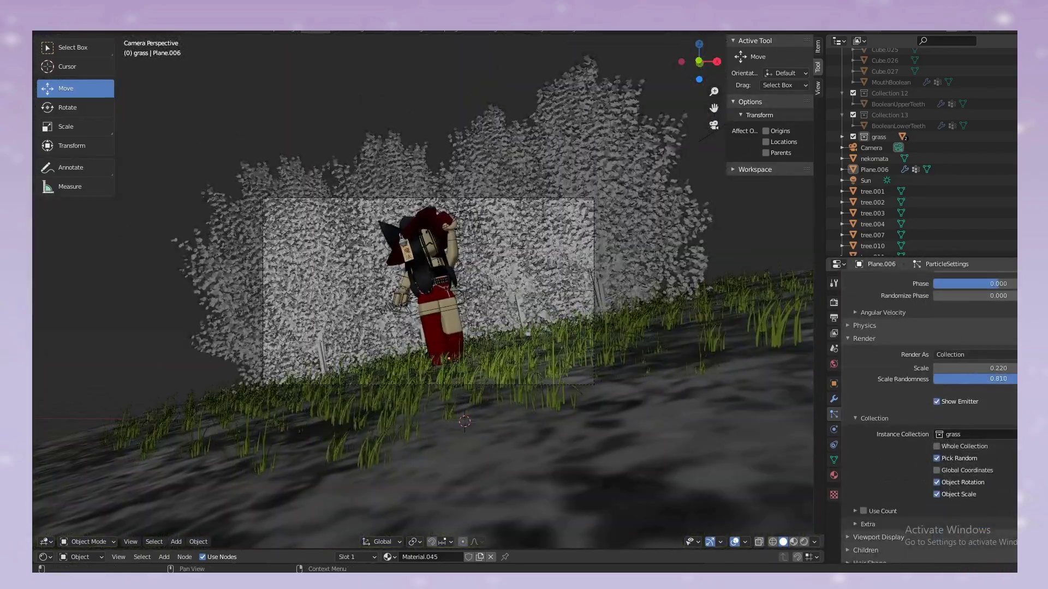
key("F12")
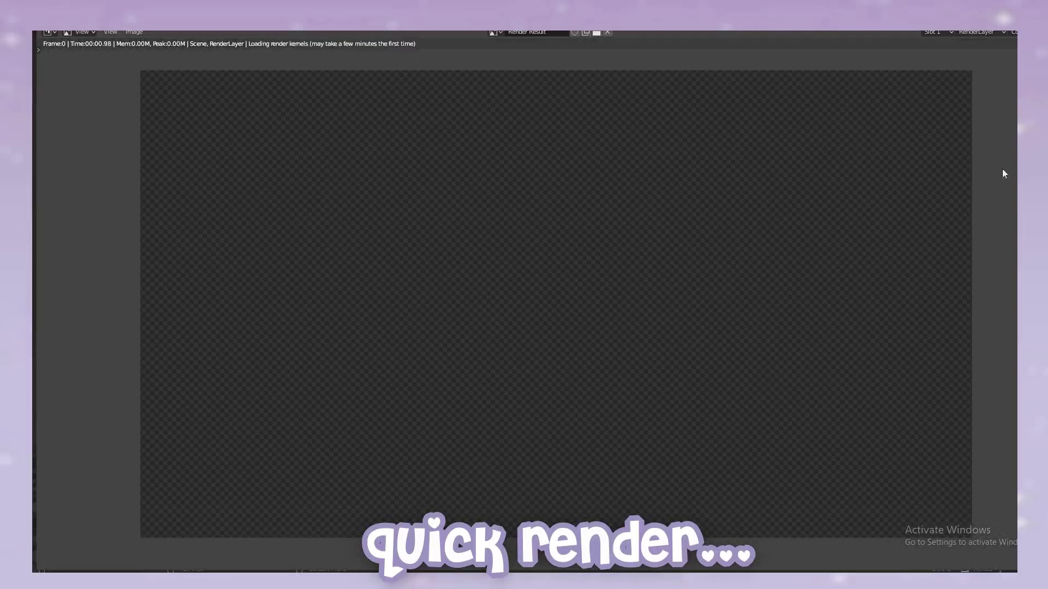